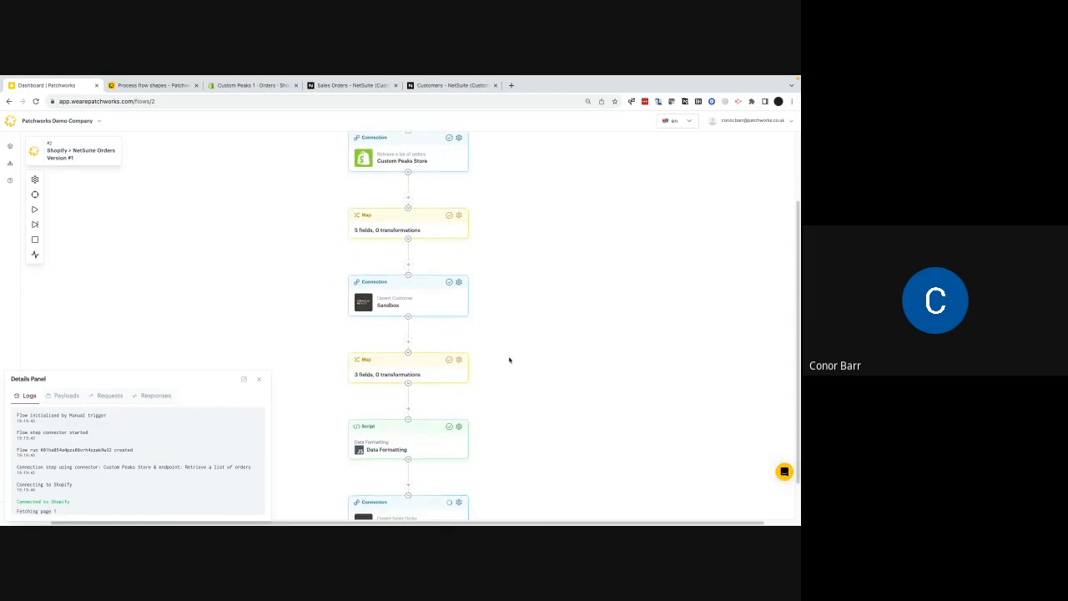
Look over the Shopify > NetSuite Orders flow and examine the payload retrieved by the Custom Peaks Store connection.
scroll(535, 387, down, 3)
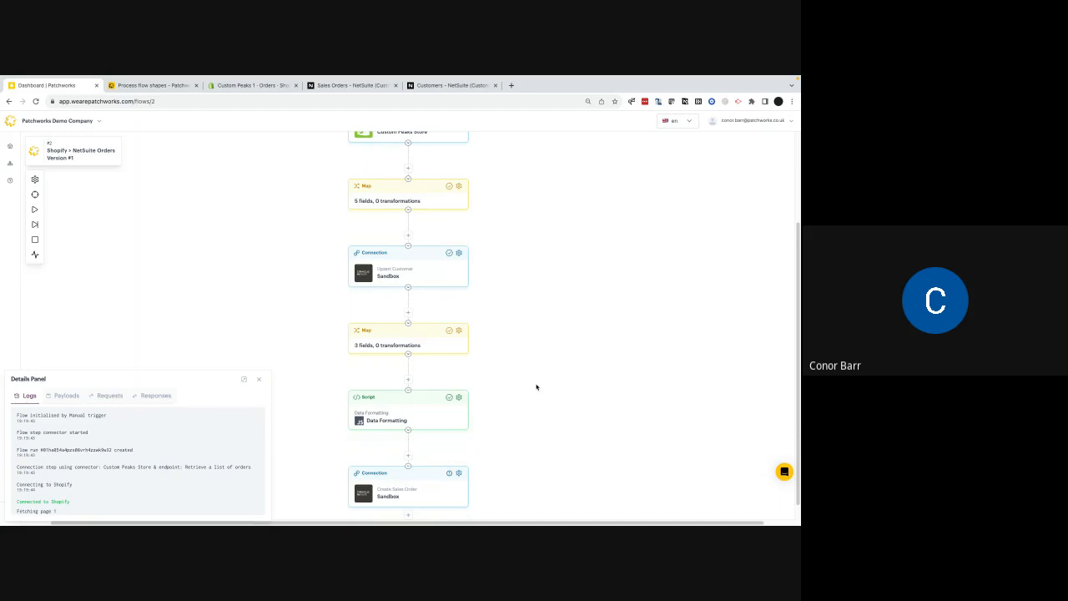
scroll(465, 415, down, 2)
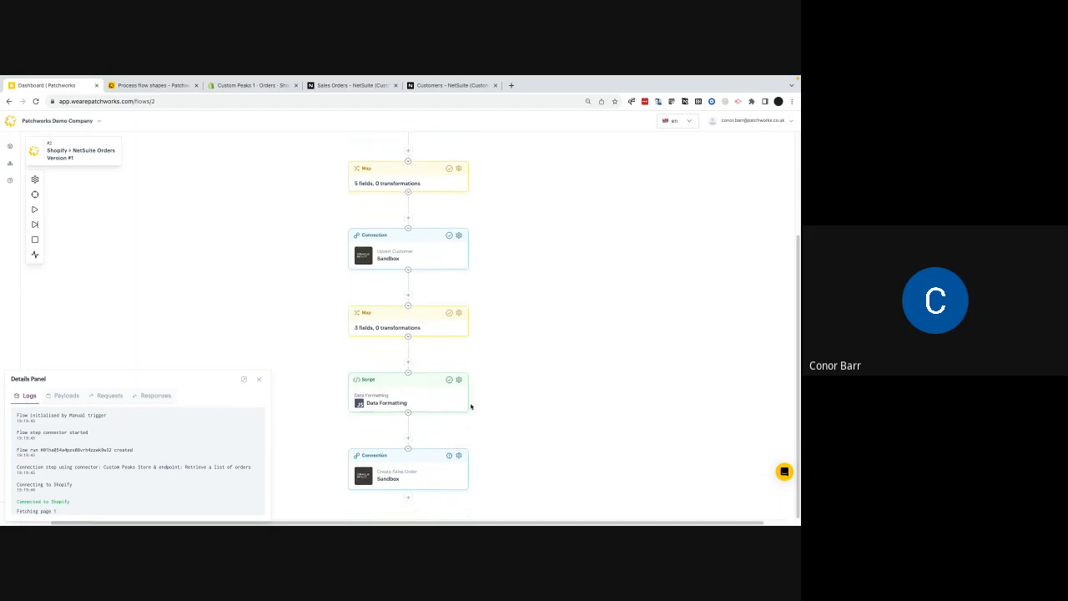
scroll(459, 421, up, 5)
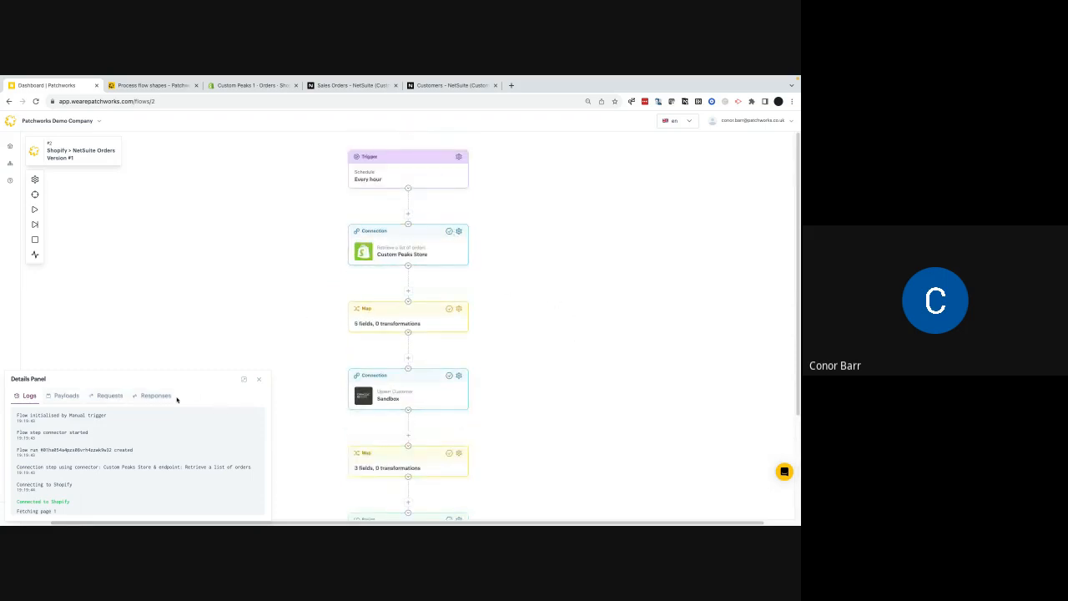
click(67, 395)
scroll(91, 407, down, 10)
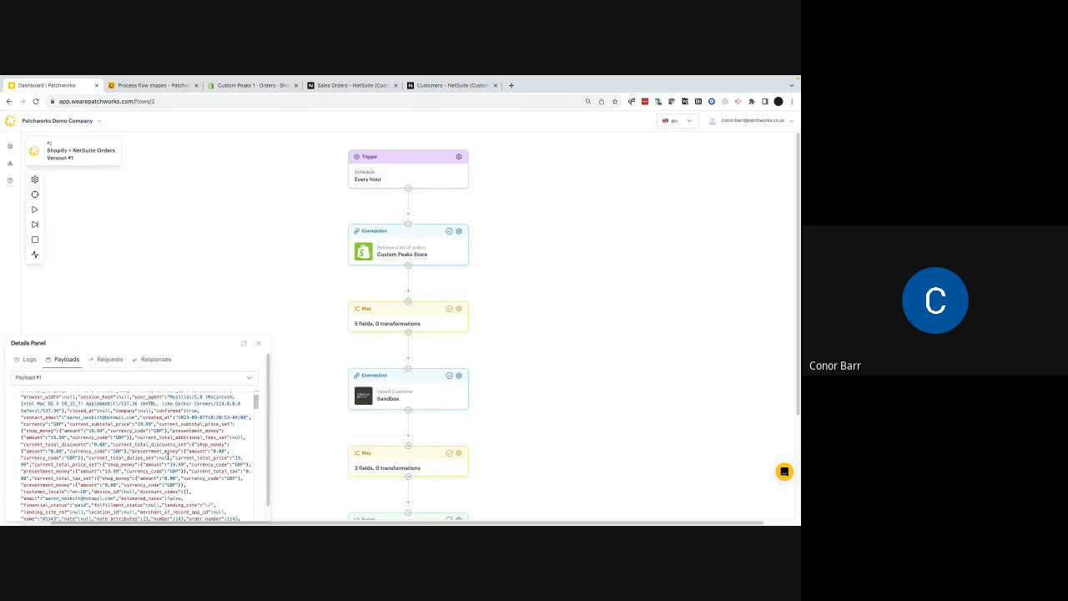
scroll(172, 457, up, 10)
Examine the payload produced by the 5-field Map and the payload of the Upsert Customer connection.
click(449, 310)
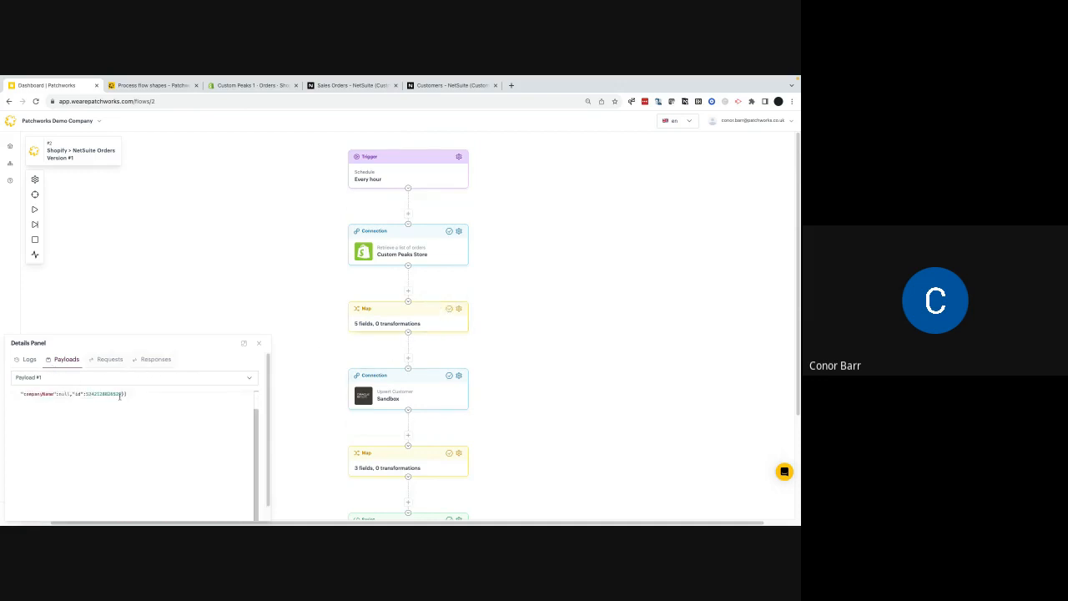
scroll(125, 401, up, 3)
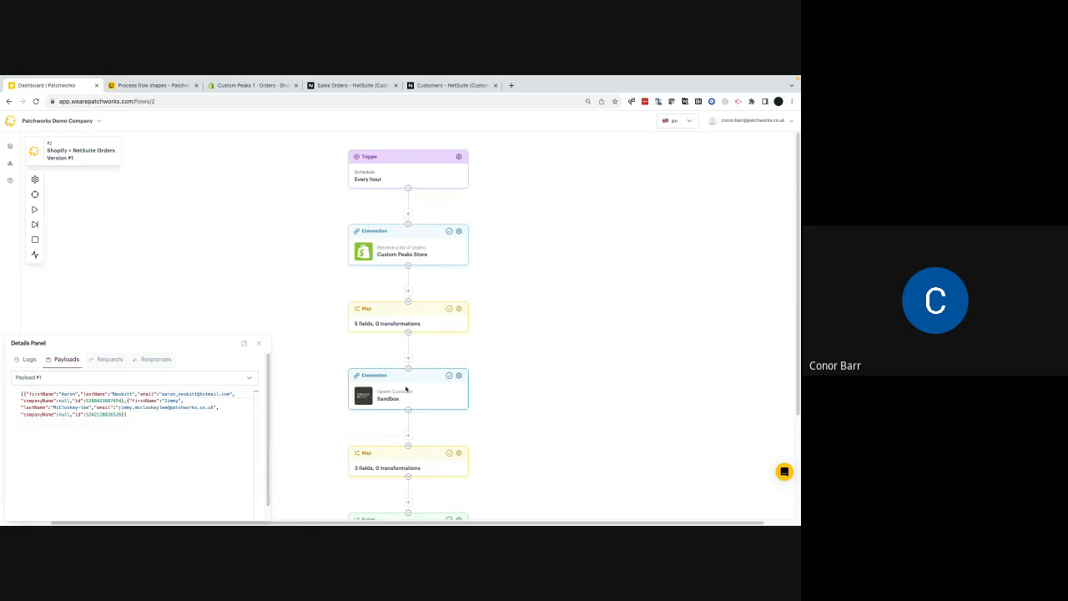
drag(127, 415, 20, 393)
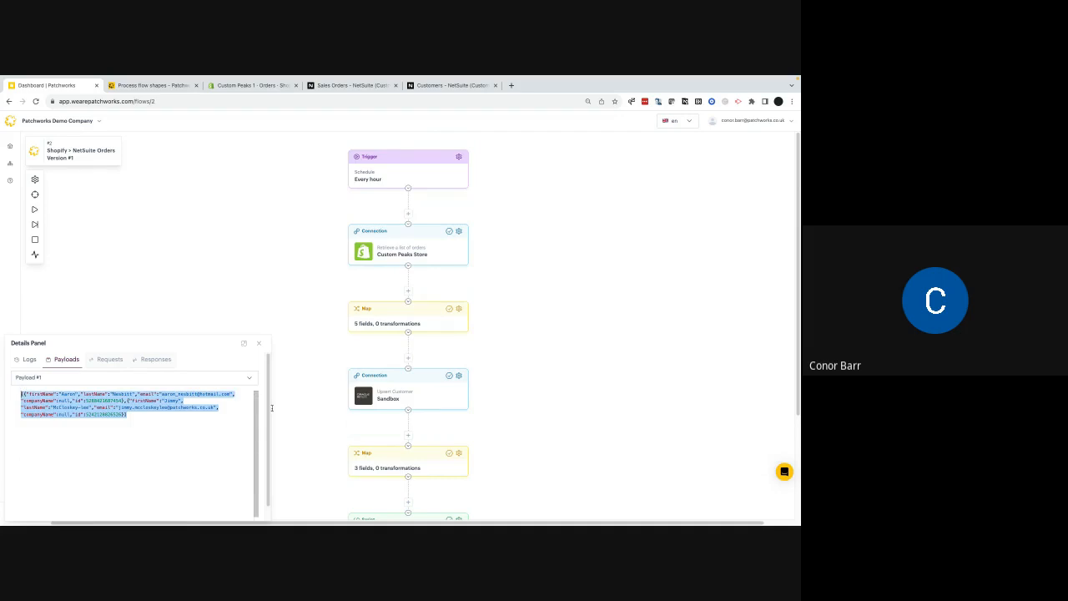
click(449, 377)
drag(167, 436, 2, 396)
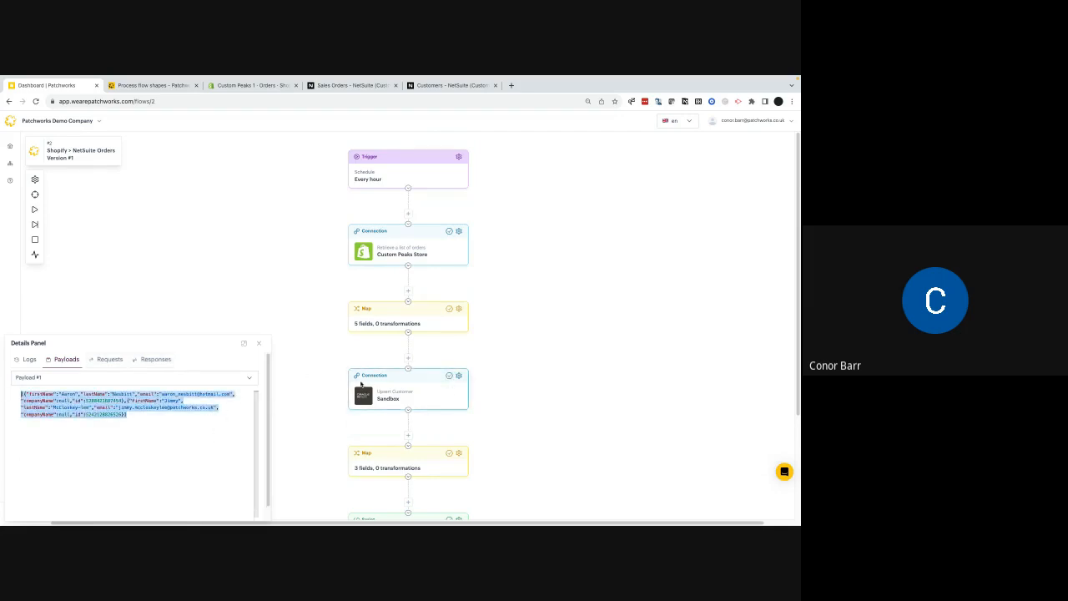
Switch to the NetSuite Customers list, refresh it to check for synced customers, and return to the Patchworks flow.
click(431, 107)
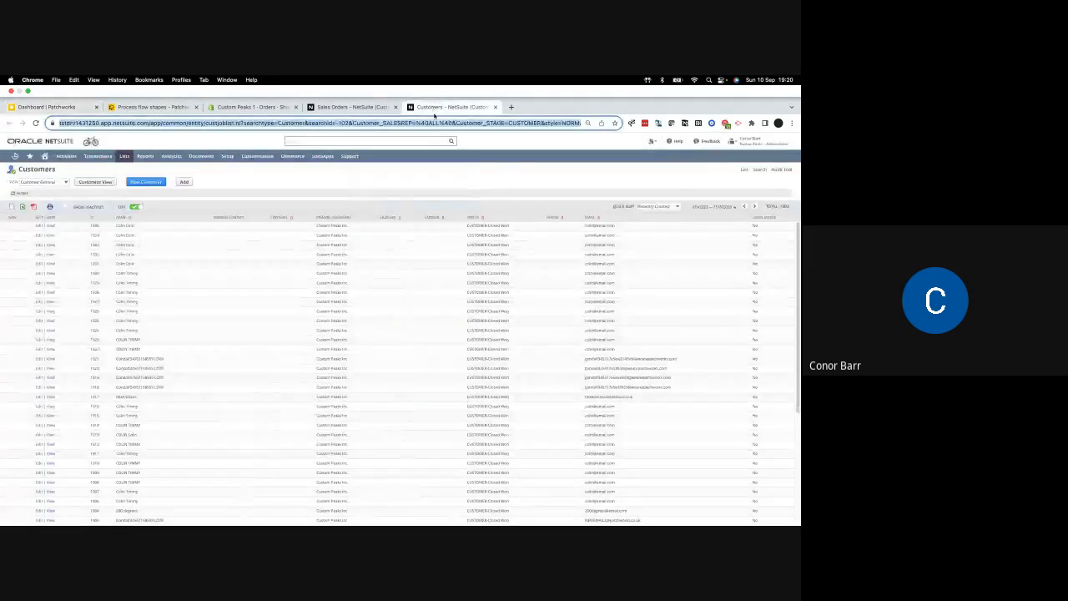
click(36, 102)
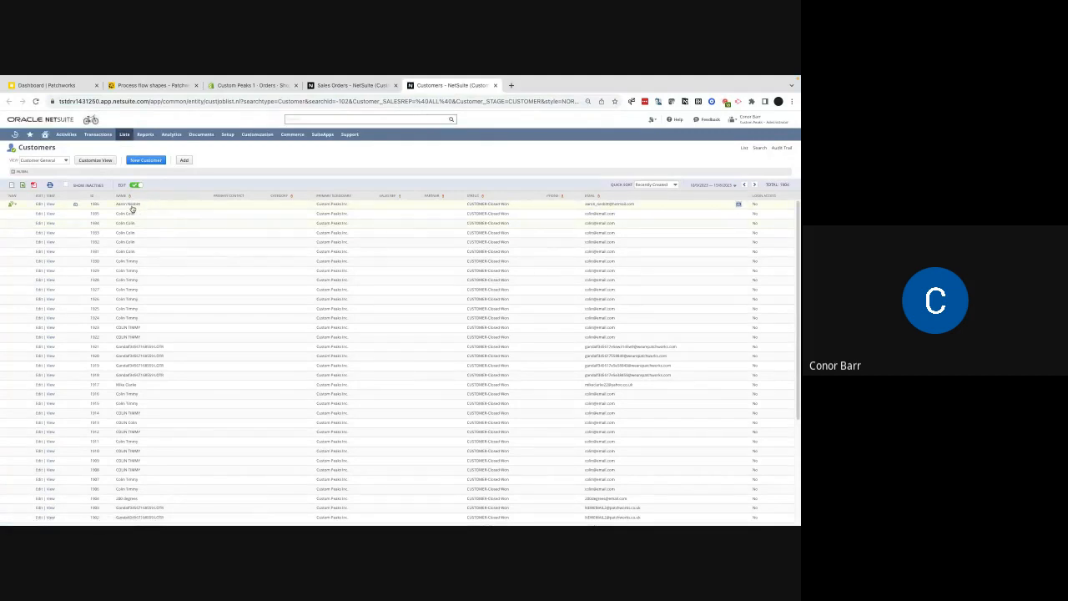
click(71, 86)
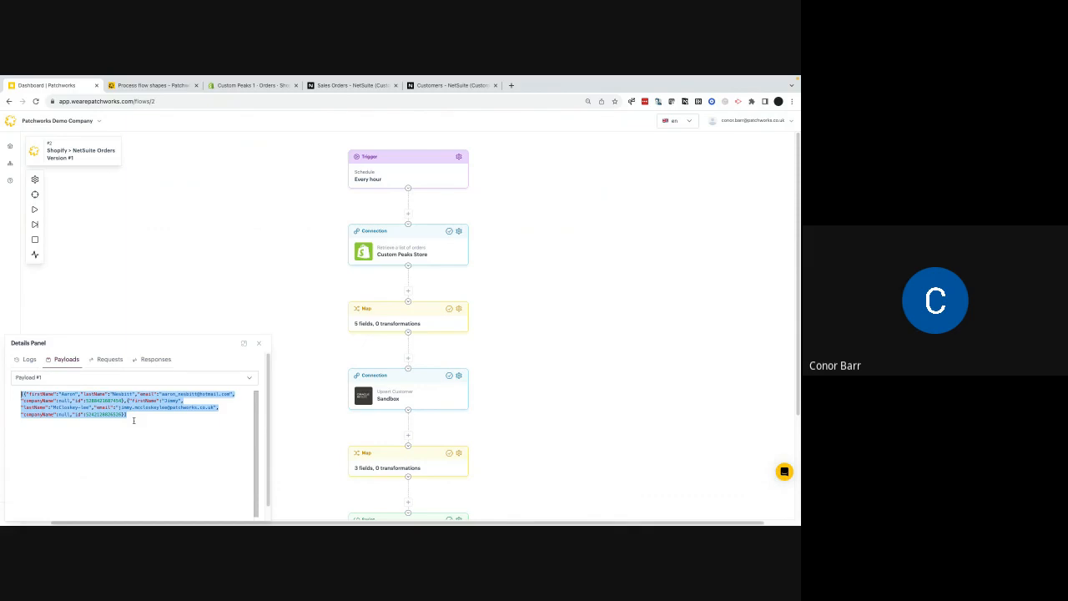
Close the run details and add a Flow Control shape after the Custom Peaks Store connection, with batch level * and batch size 1.
click(257, 344)
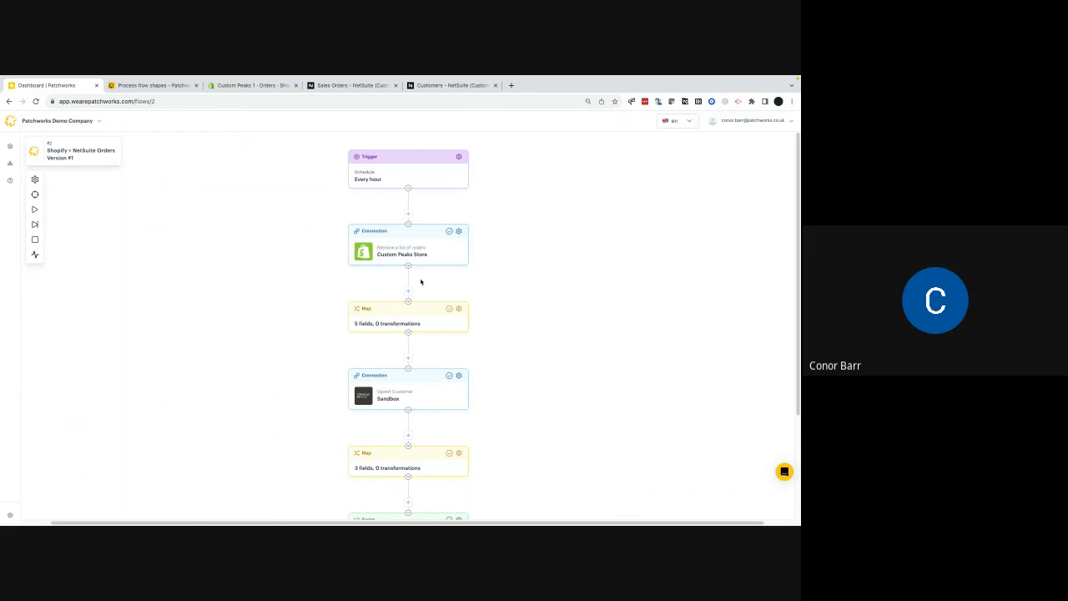
click(408, 290)
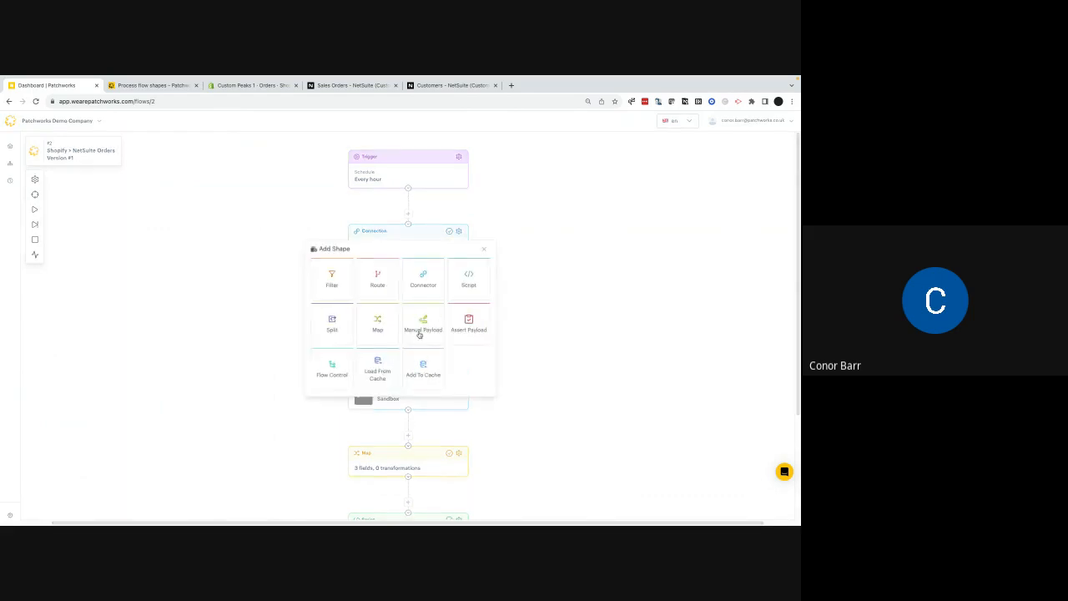
click(332, 370)
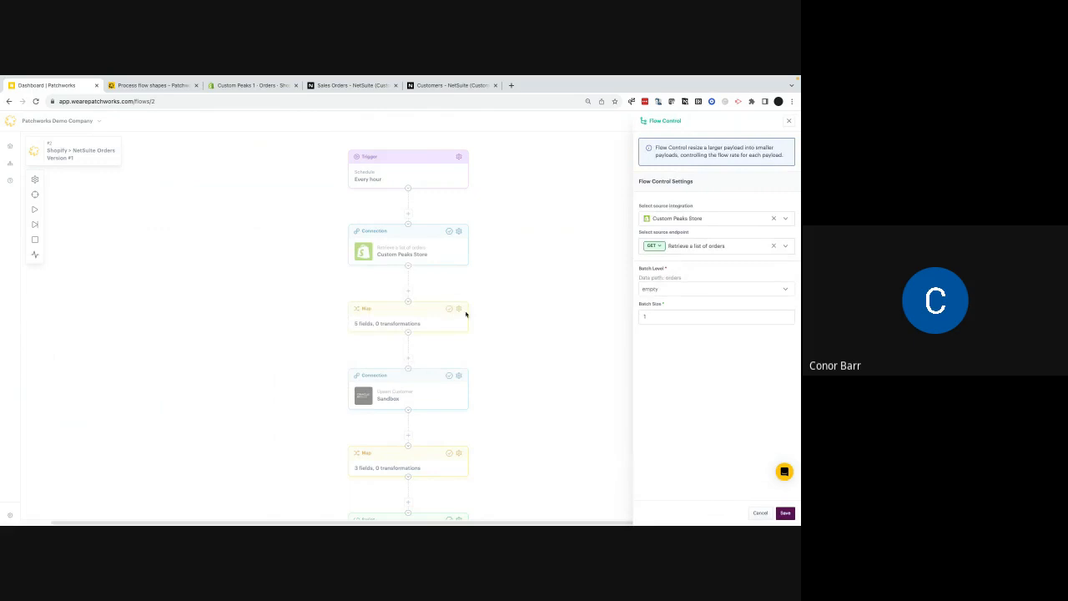
click(680, 285)
click(671, 287)
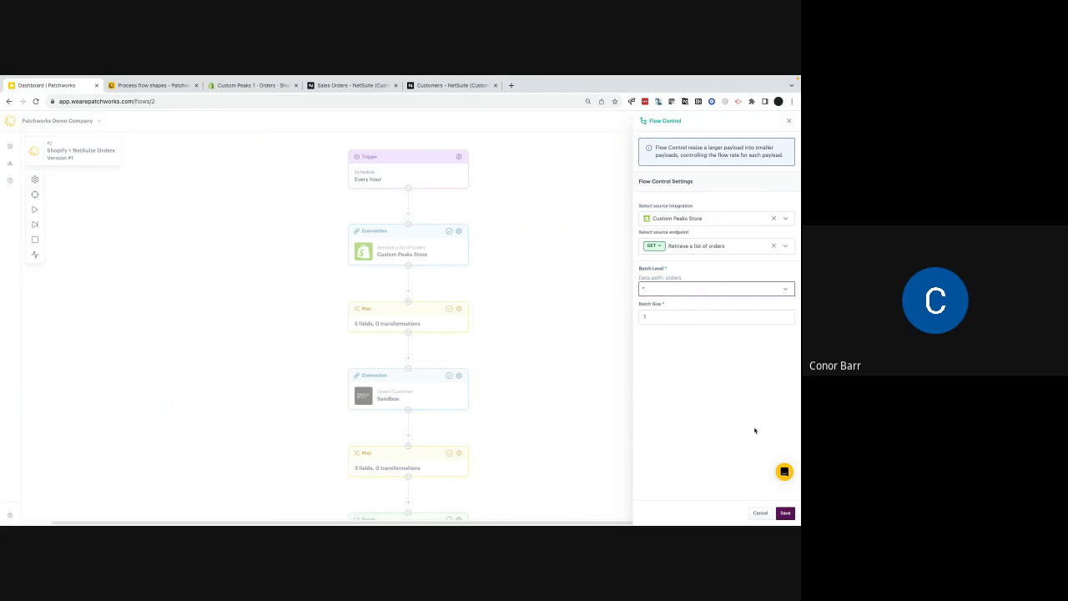
click(785, 512)
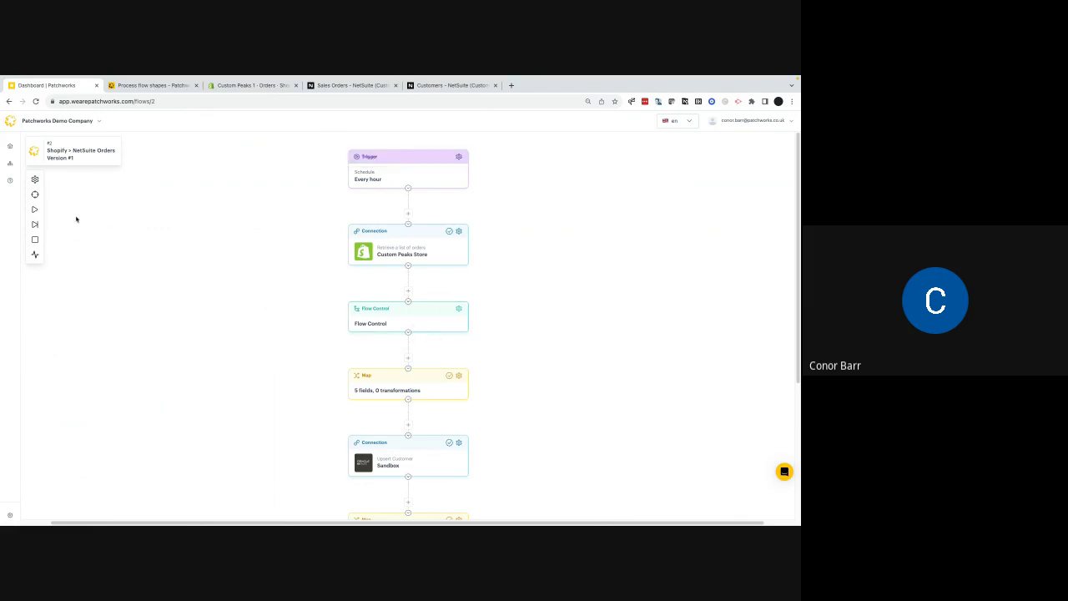
Run the flow and examine Payload #1 and Payload #2 of the batched Shopify orders.
click(35, 210)
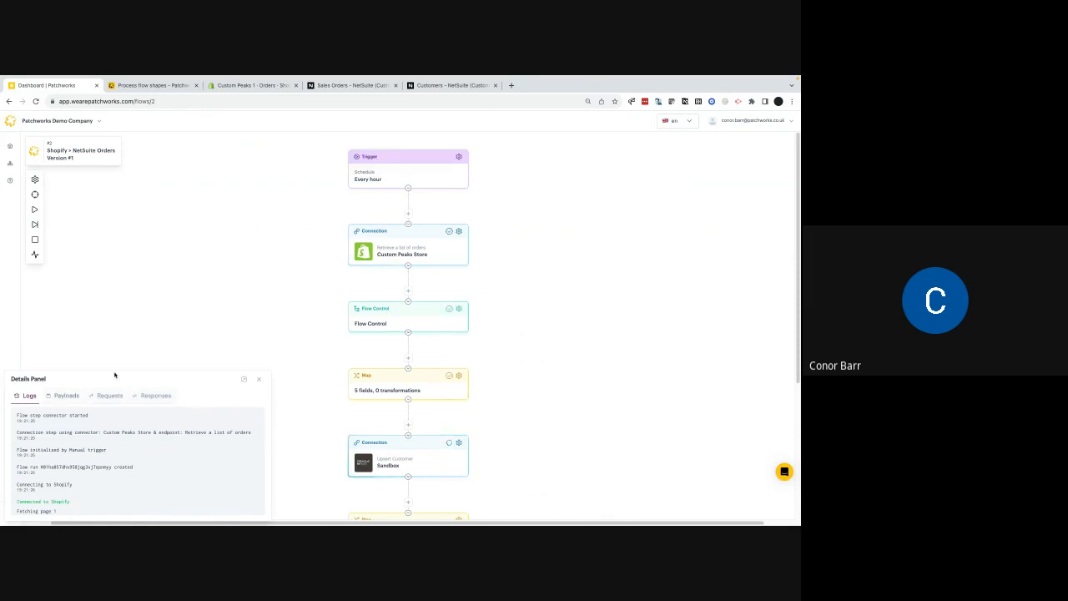
click(66, 394)
click(75, 379)
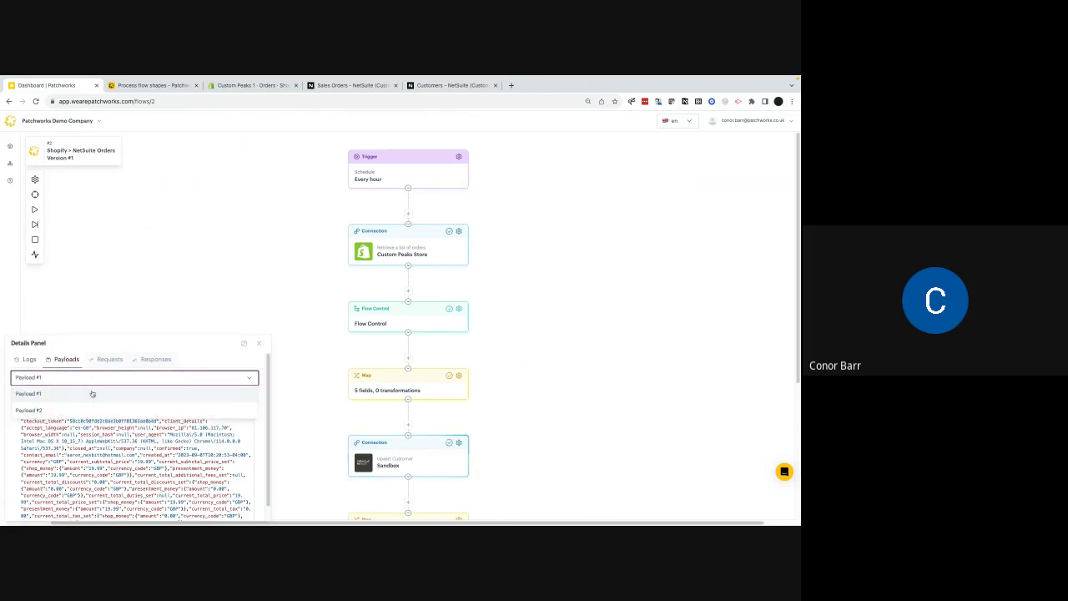
click(113, 395)
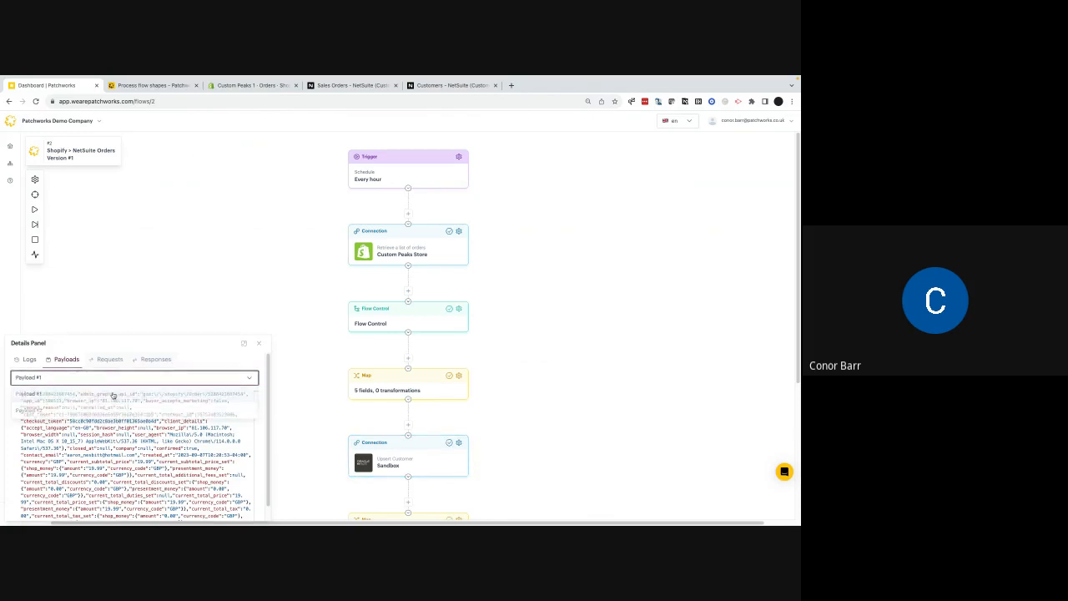
click(102, 378)
click(78, 411)
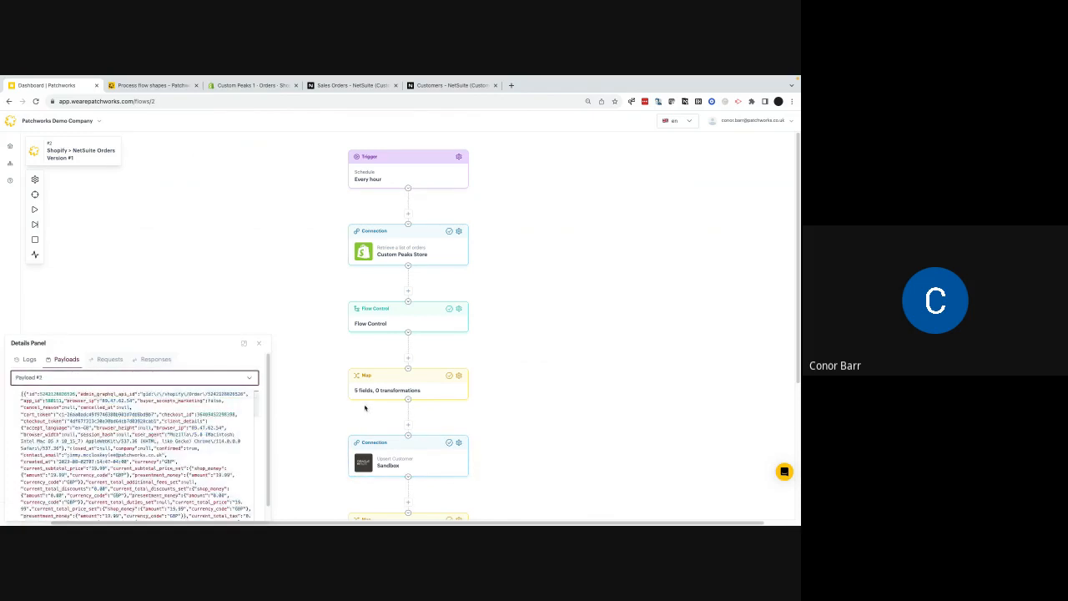
Examine Payload #1 and Payload #2 produced by the 5-field Map.
click(442, 378)
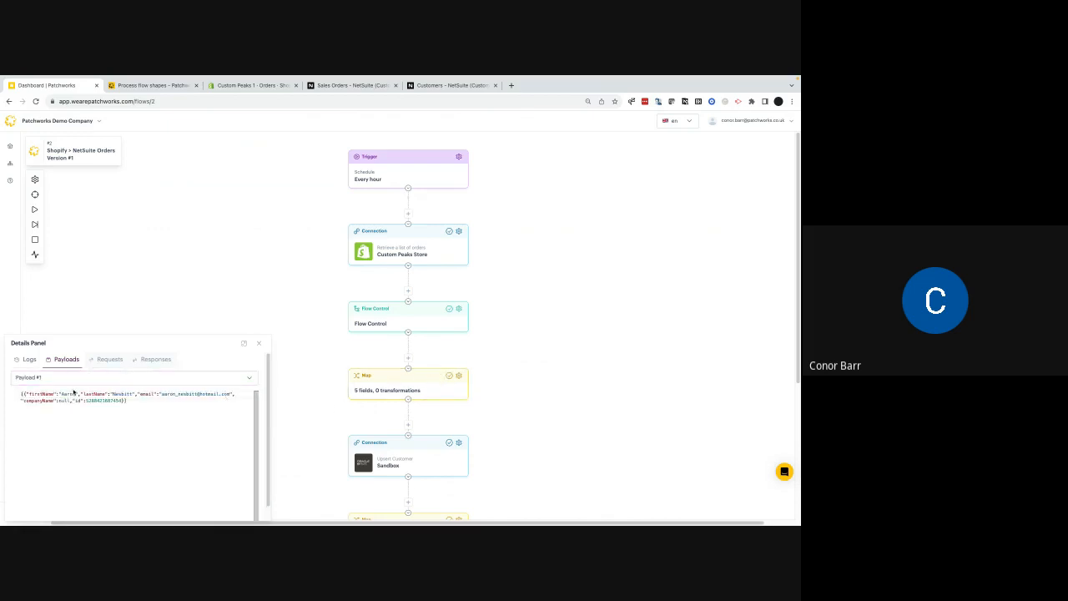
click(75, 380)
click(75, 390)
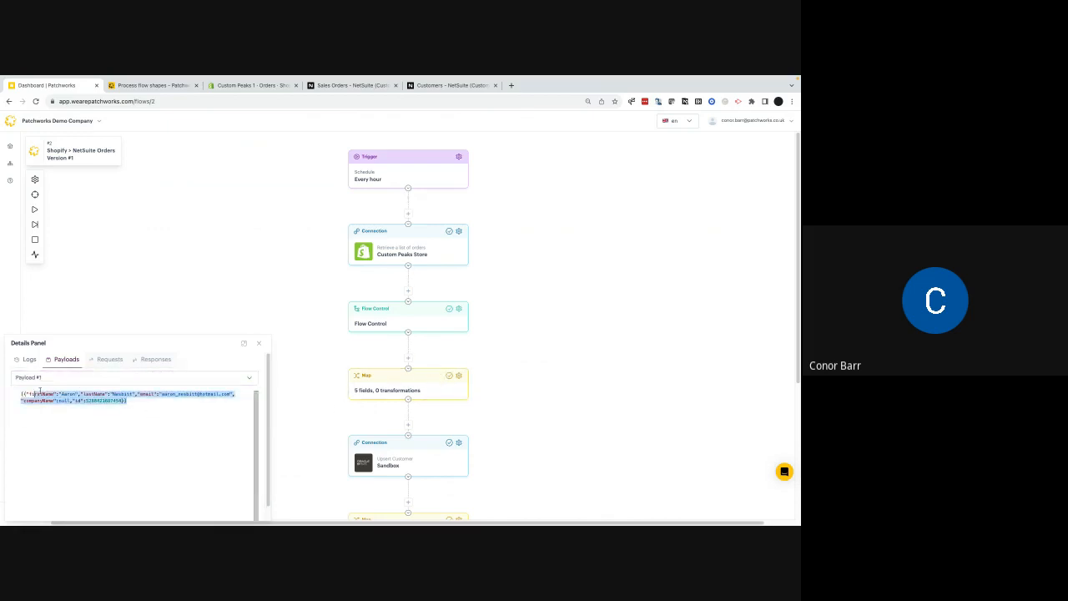
click(92, 377)
click(78, 409)
triple_click(152, 399)
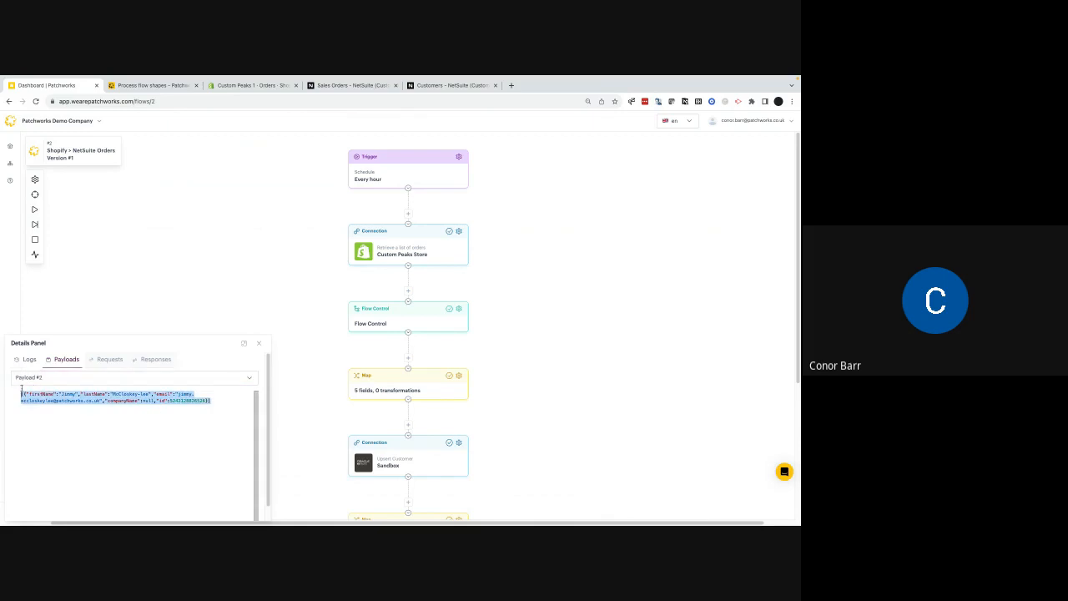
Refresh the NetSuite Customers list to check for customers from the batched run, and return to the Patchworks flow.
scroll(475, 428, down, 1)
scroll(474, 428, down, 1)
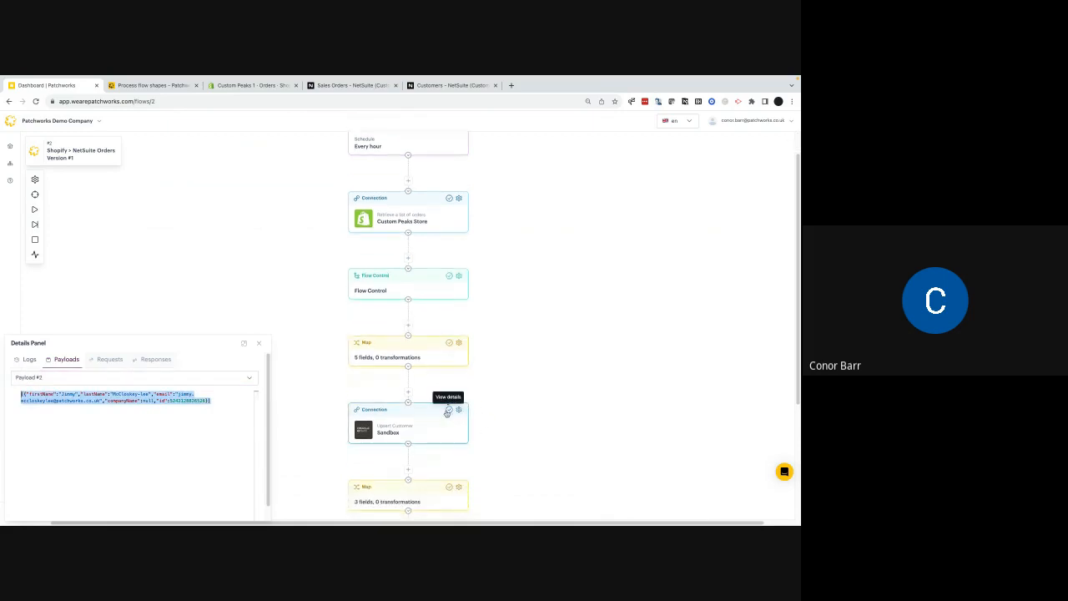
click(444, 85)
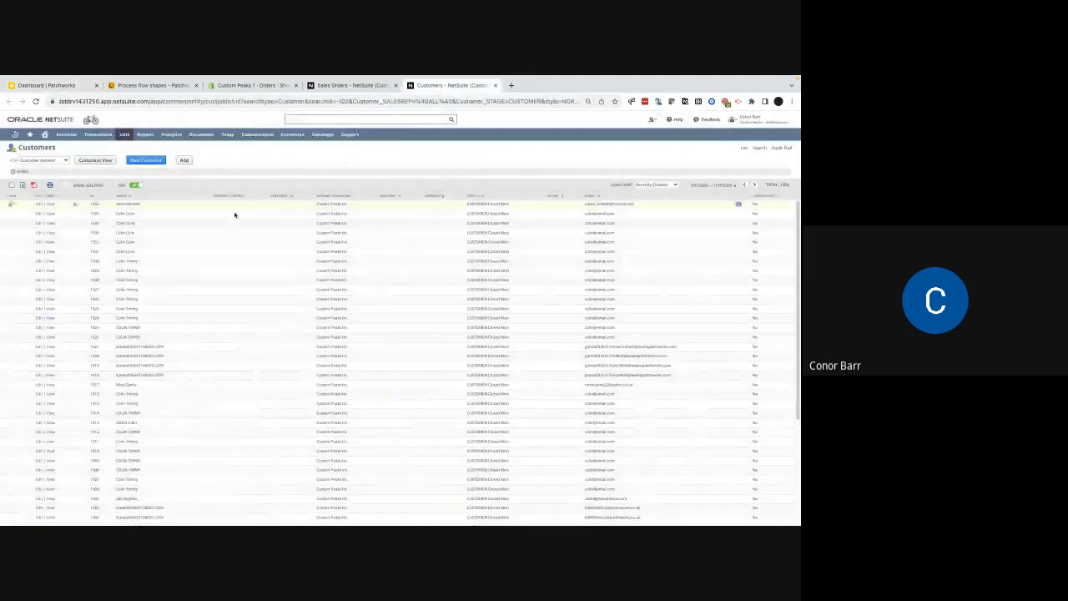
click(36, 103)
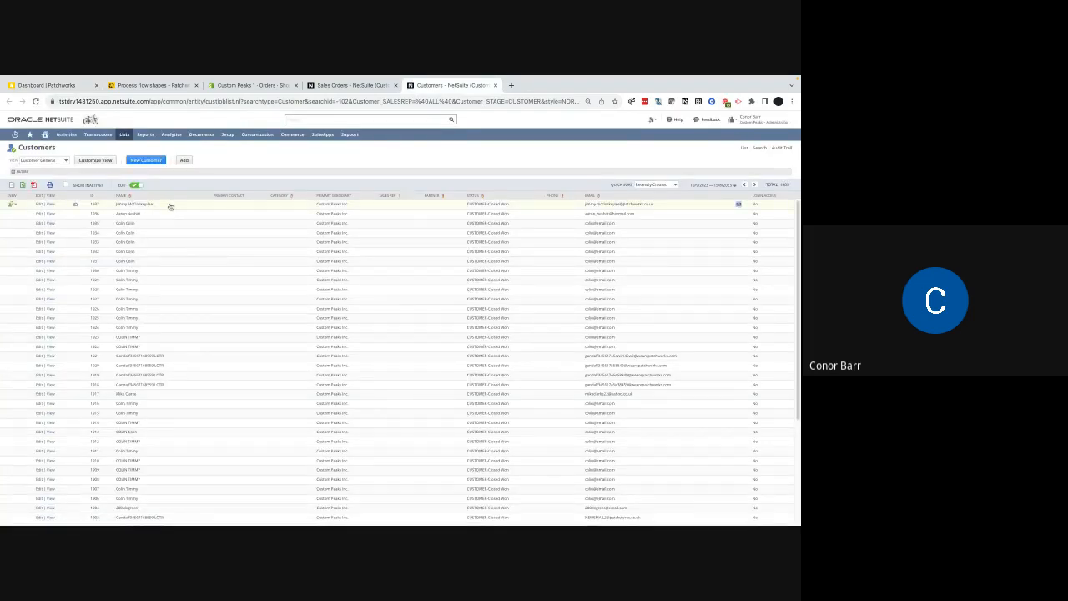
click(49, 85)
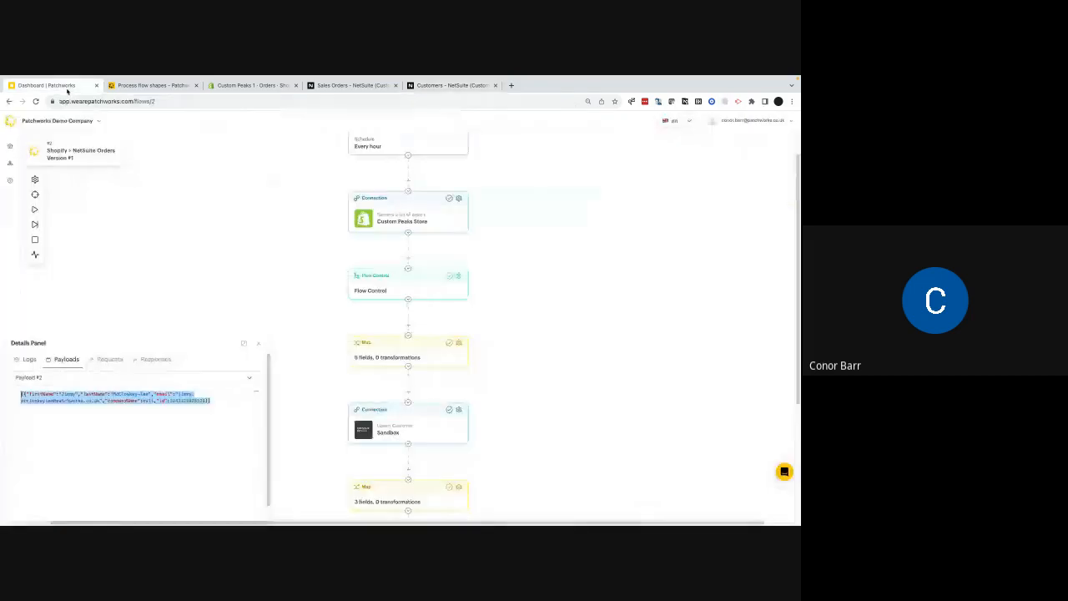
Close the open payload details and view the response of the Upsert Customer connection.
scroll(465, 355, down, 3)
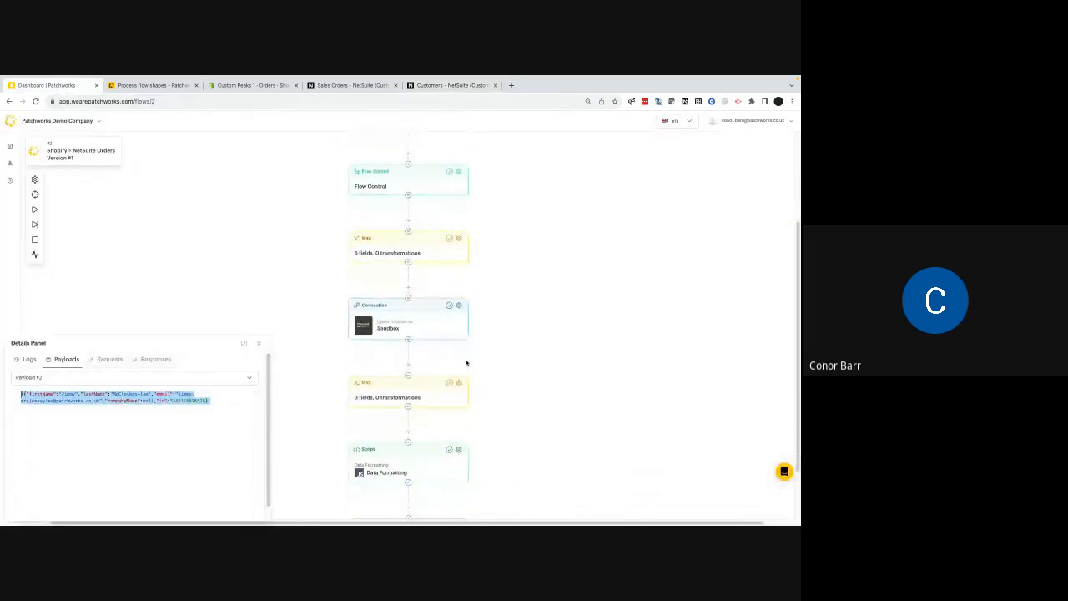
click(259, 342)
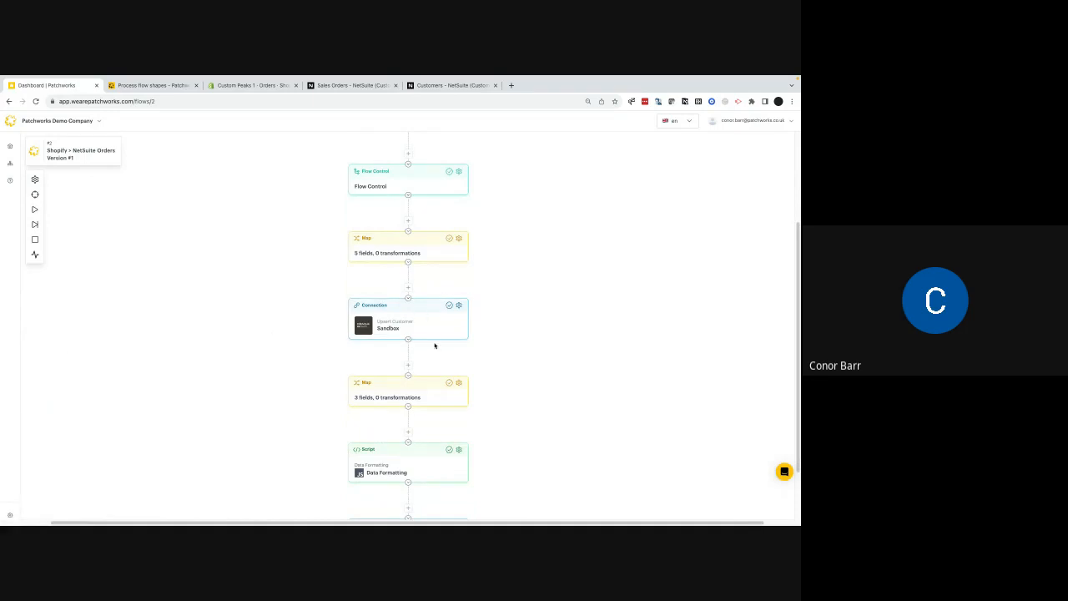
scroll(436, 338, down, 2)
scroll(469, 319, down, 1)
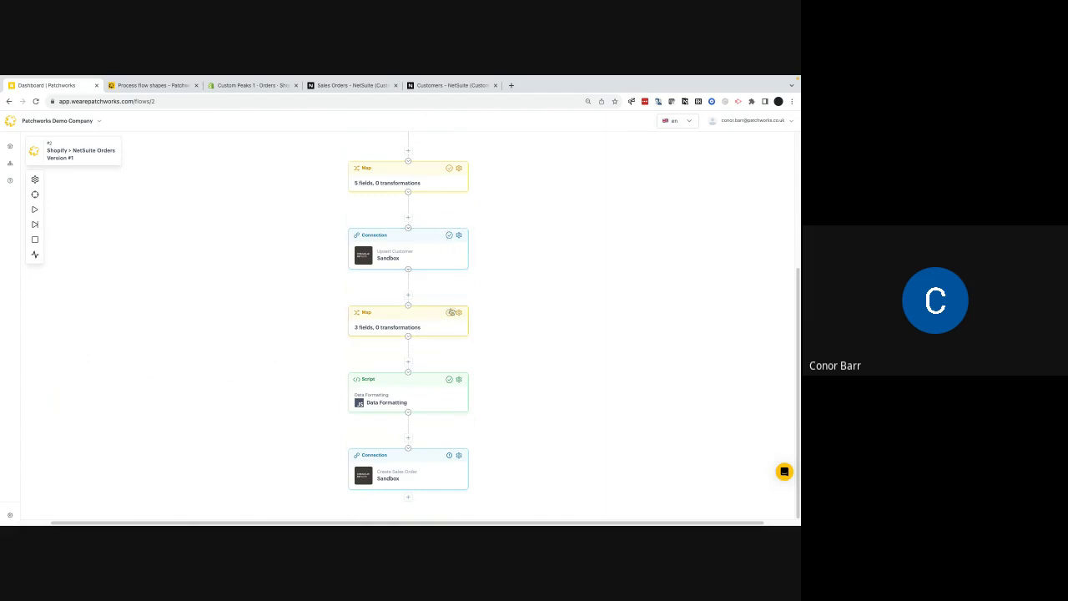
click(449, 235)
click(155, 358)
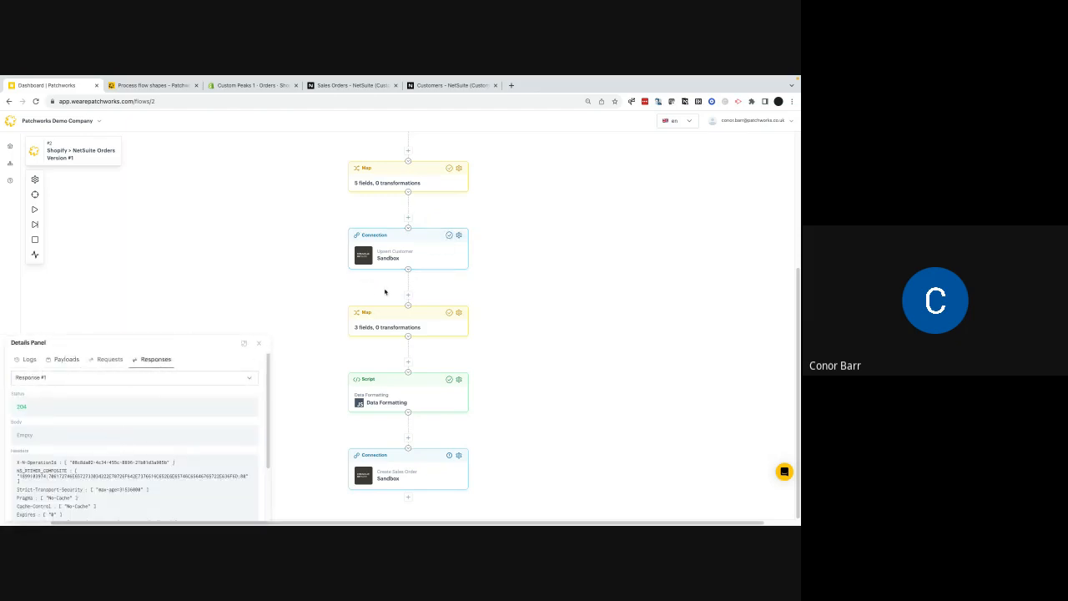
Examine Payload #1 produced by the 3-field Map that follows the Upsert Customer connection.
click(449, 313)
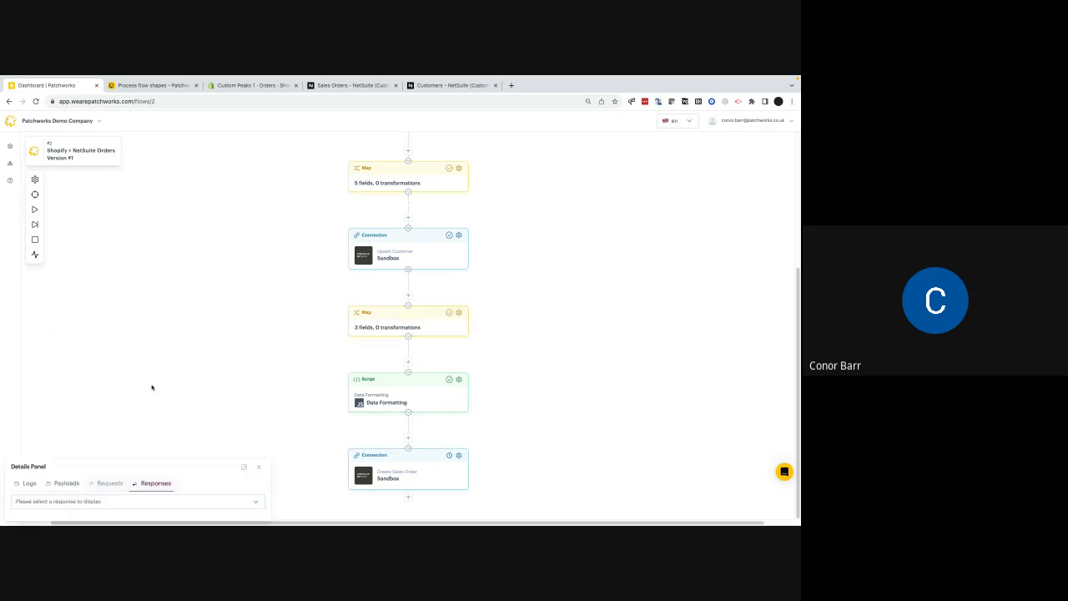
click(66, 483)
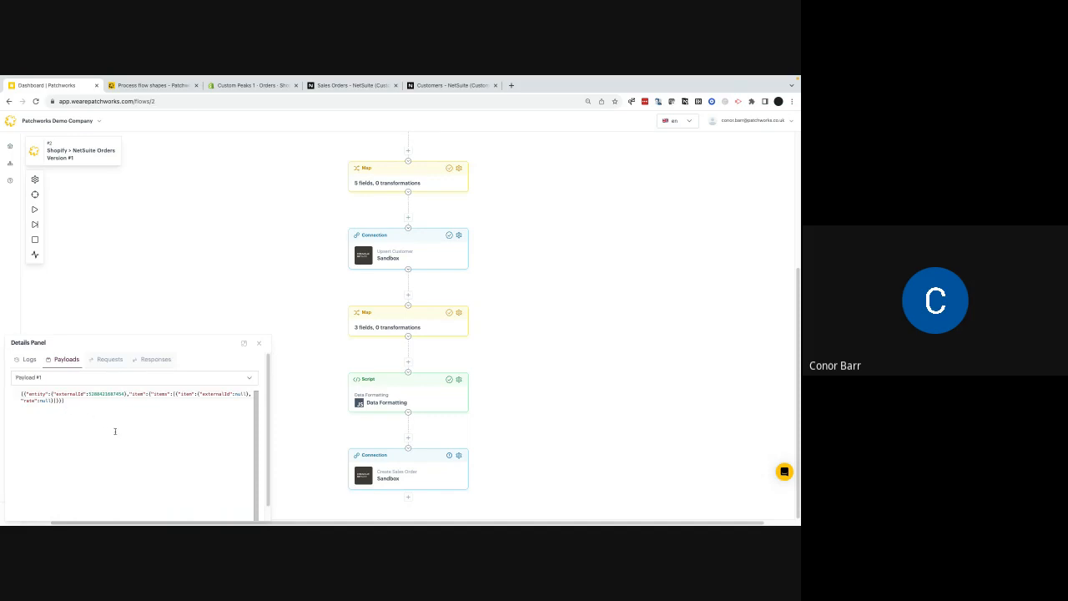
drag(115, 431, 24, 386)
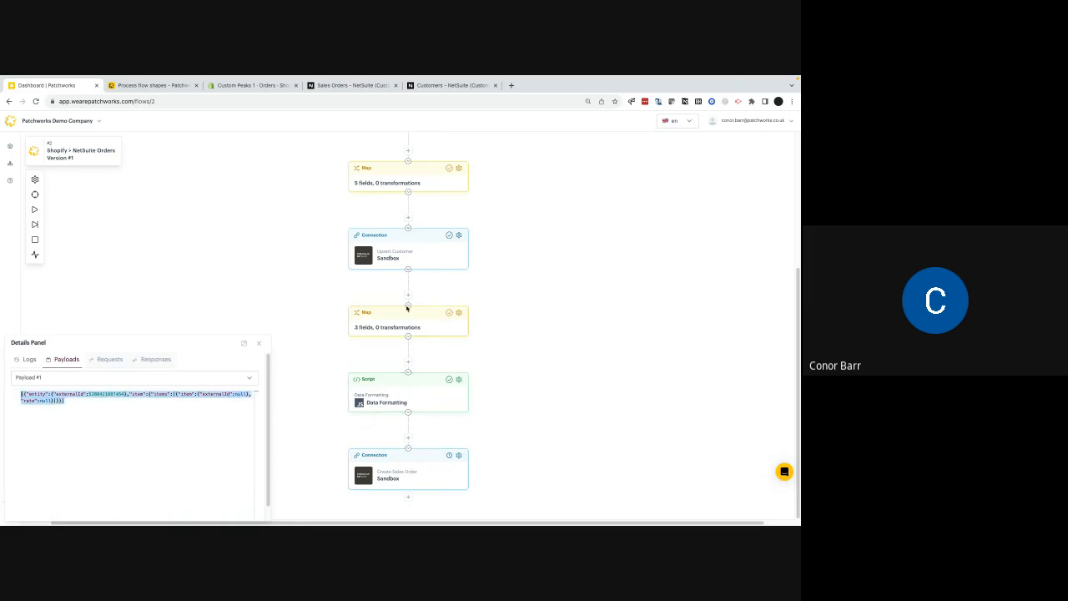
scroll(428, 312, up, 5)
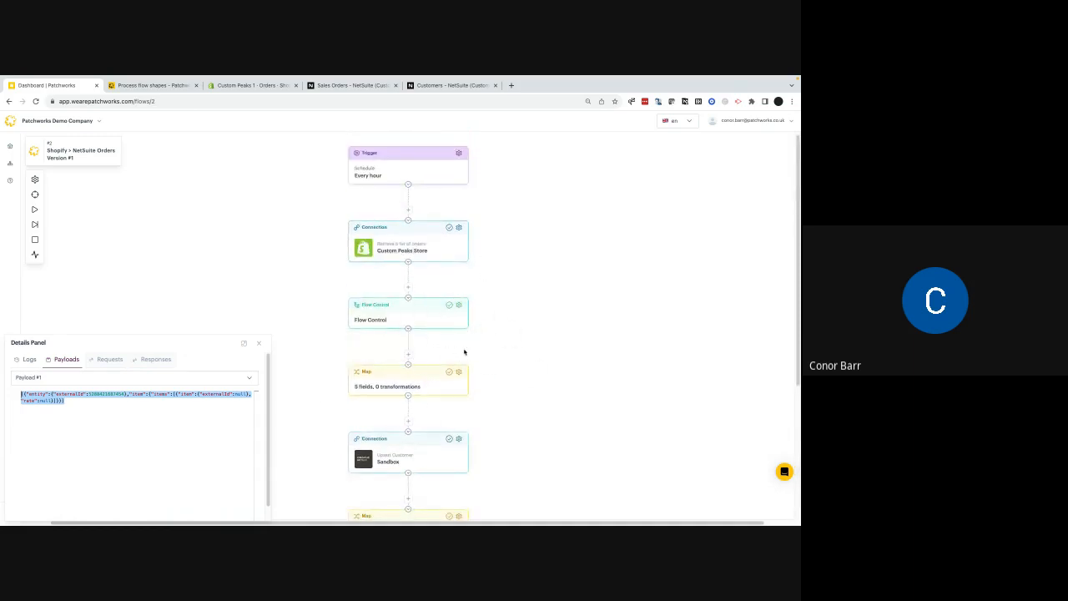
Close the payload details and insert an Add to Cache shape between Flow Control and the 5-field Map.
scroll(475, 383, down, 5)
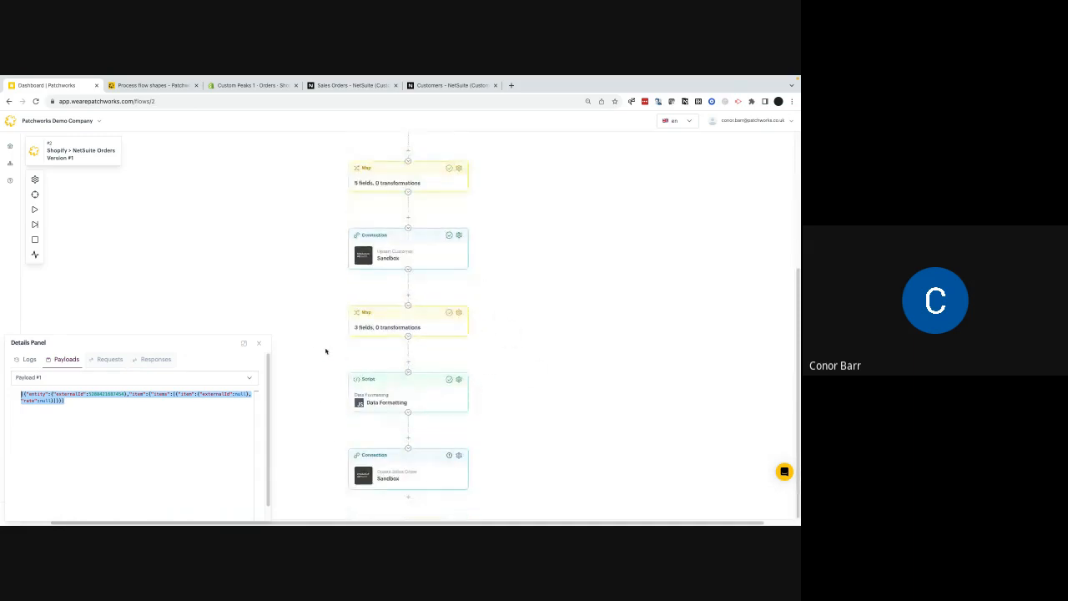
click(257, 344)
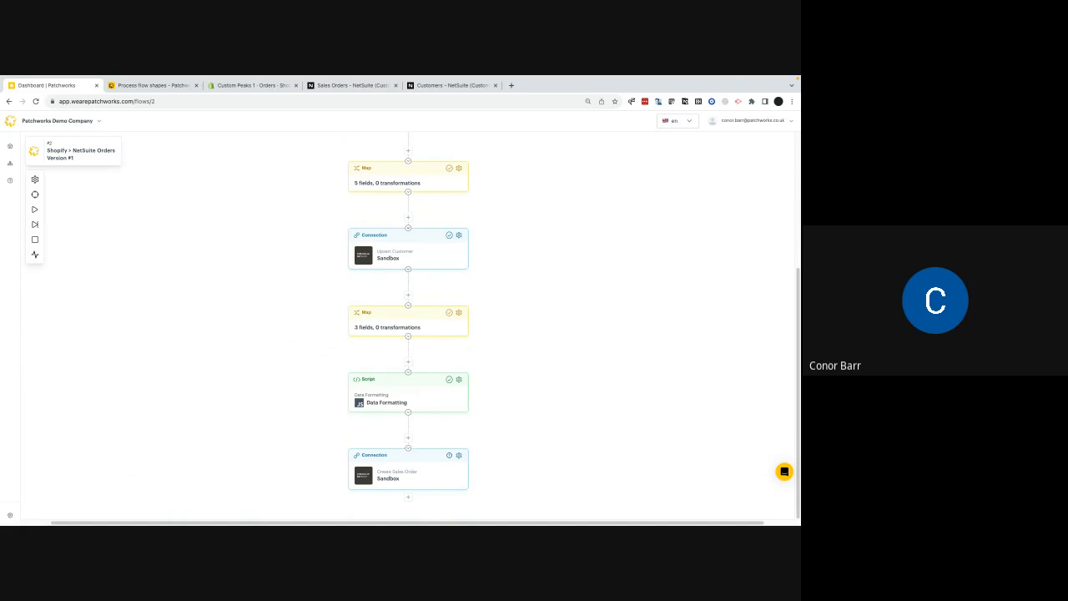
scroll(451, 292, up, 5)
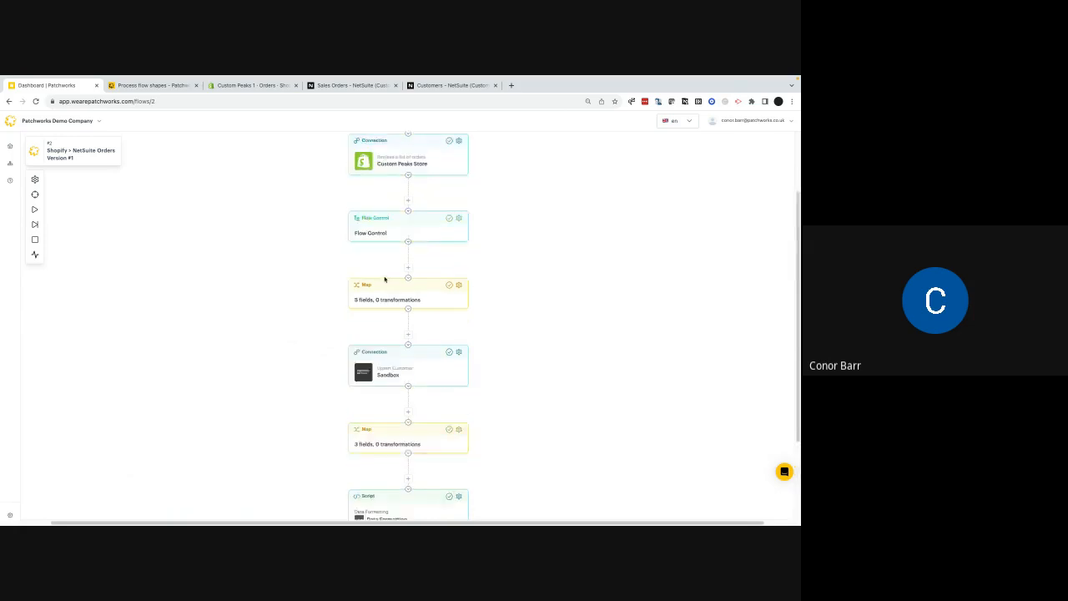
scroll(446, 298, up, 1)
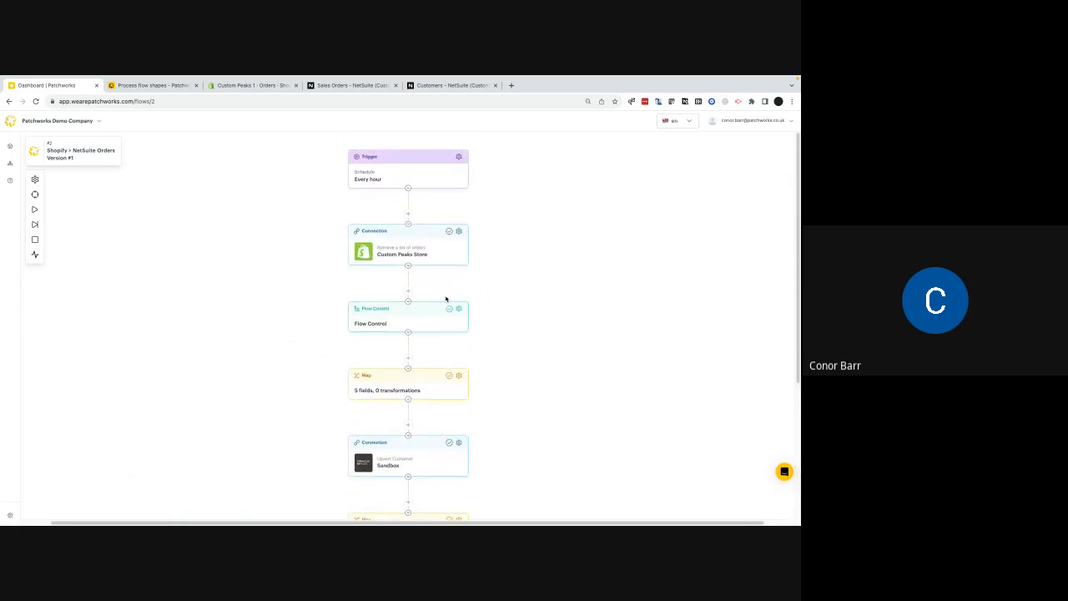
scroll(407, 344, down, 1)
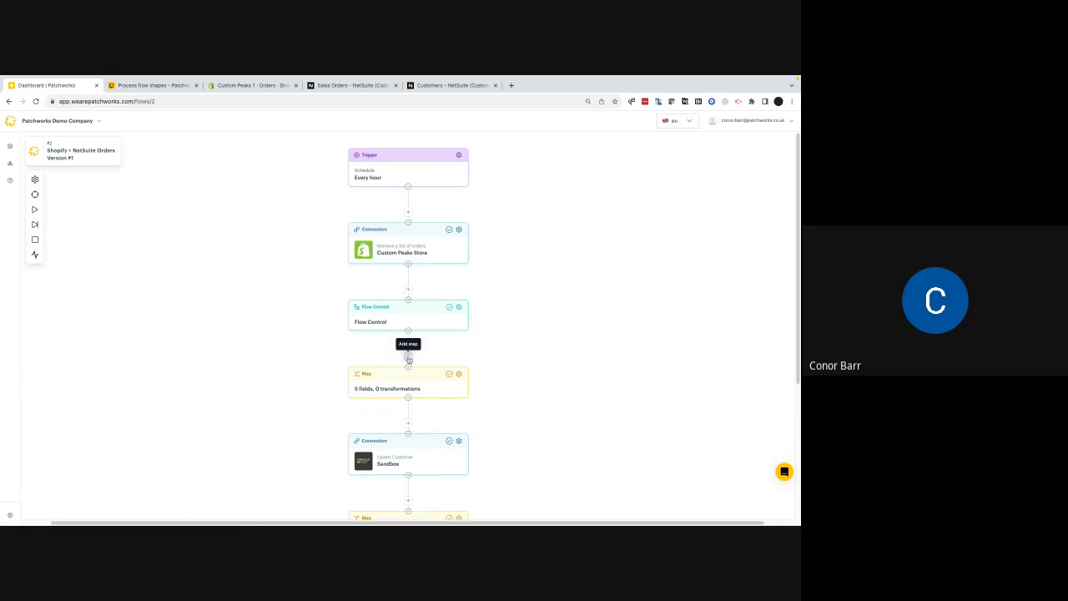
click(408, 356)
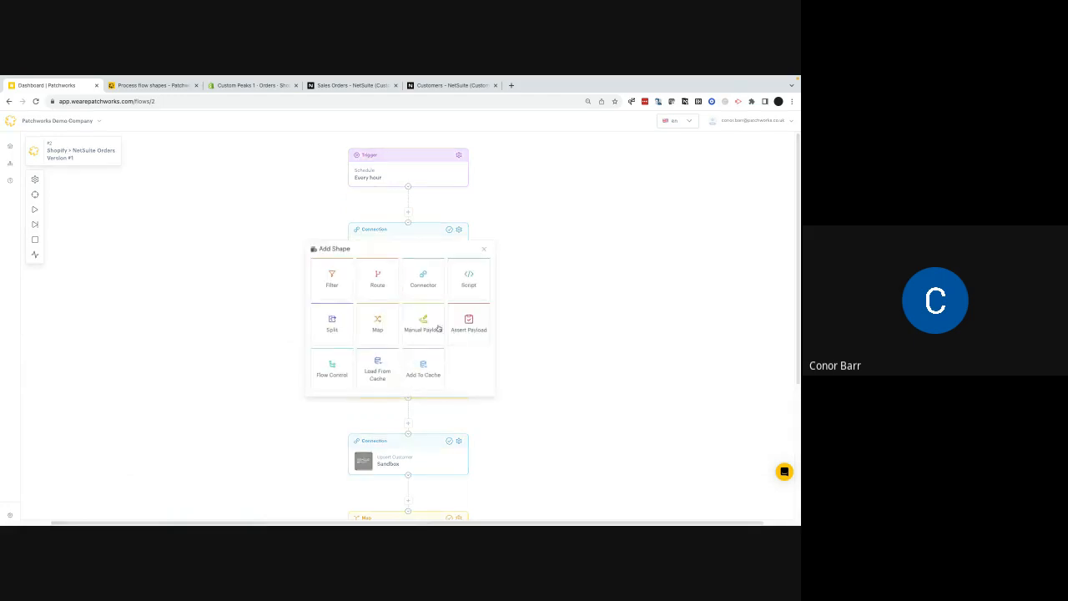
click(434, 377)
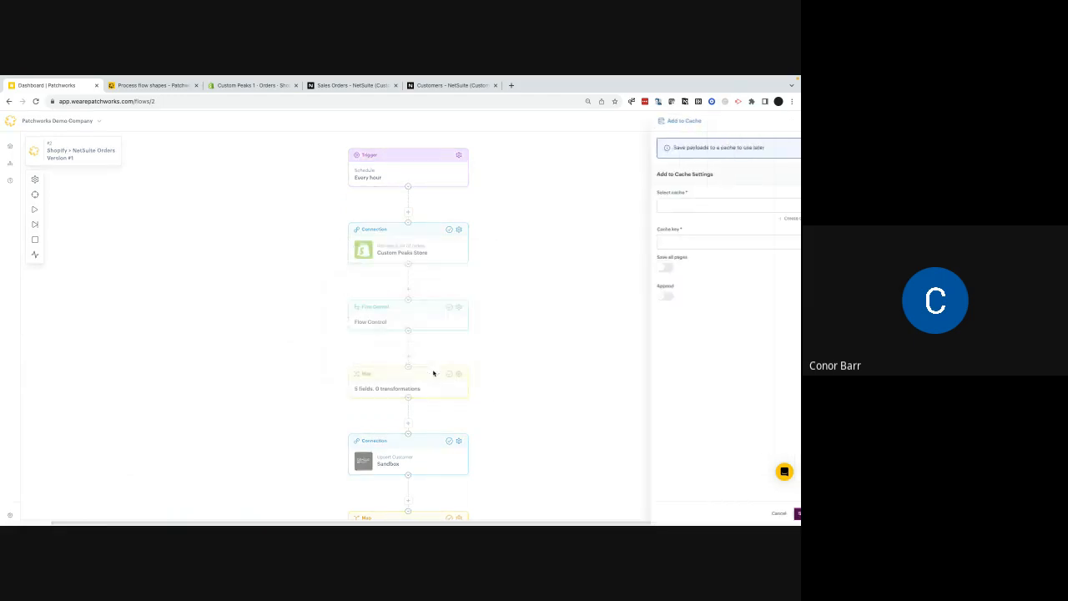
Open the creation of a new cache and view the available cache levels.
click(780, 217)
click(476, 306)
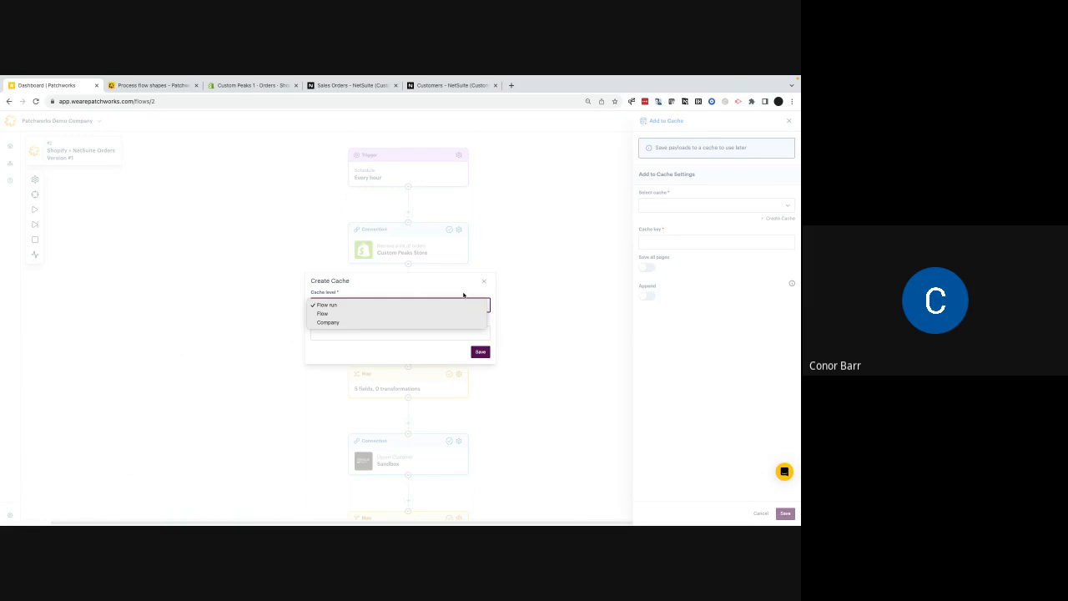
click(141, 91)
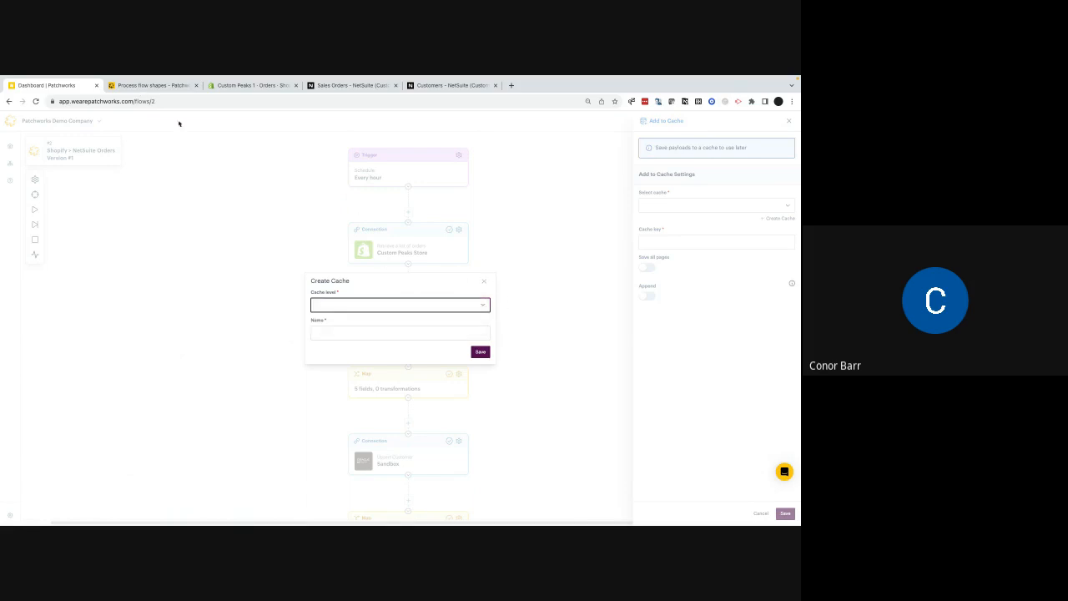
Look up the Add to cache shape in the Patchworks documentation and return to the flow.
click(146, 86)
scroll(453, 390, down, 2)
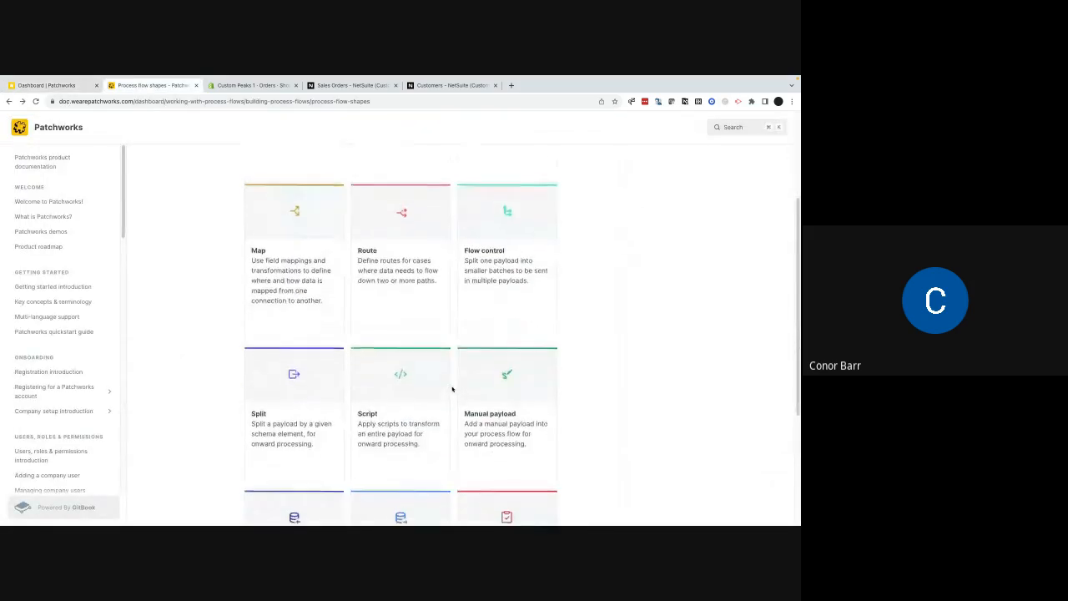
scroll(434, 329, down, 1)
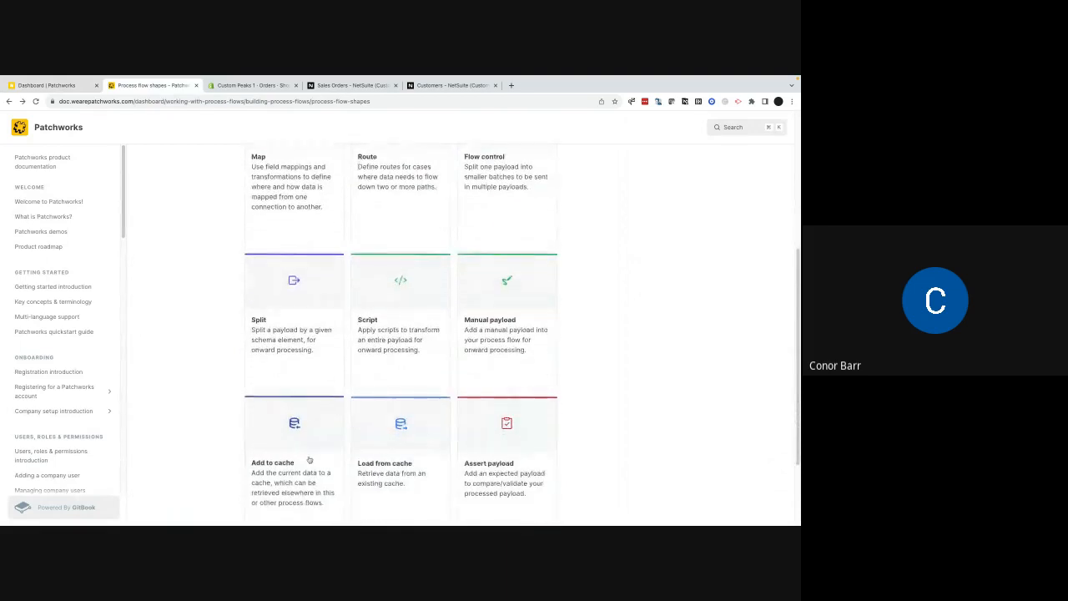
click(318, 450)
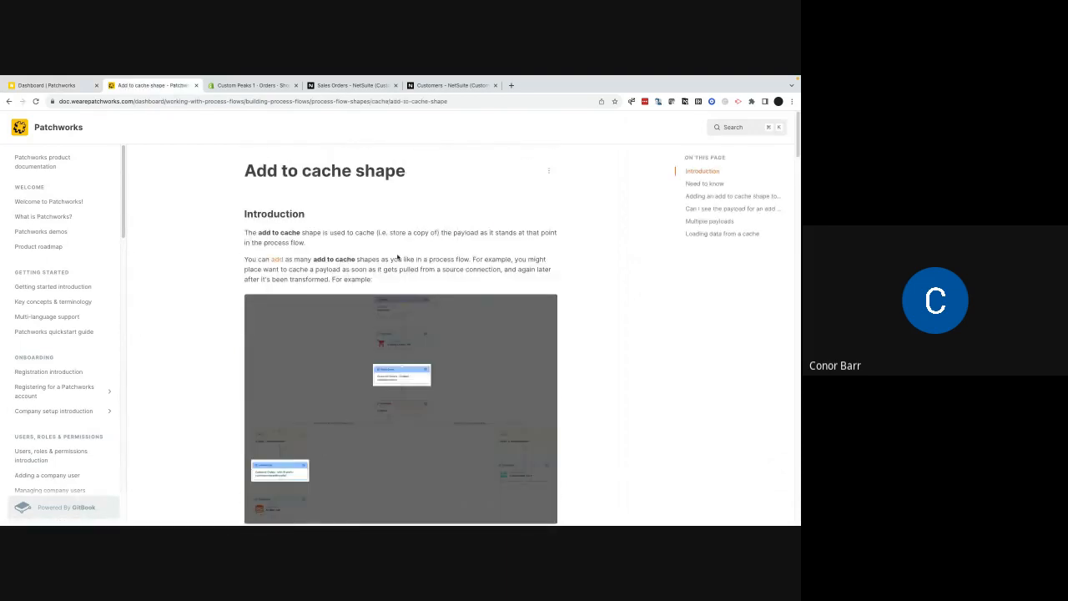
scroll(202, 172, down, 10)
click(71, 87)
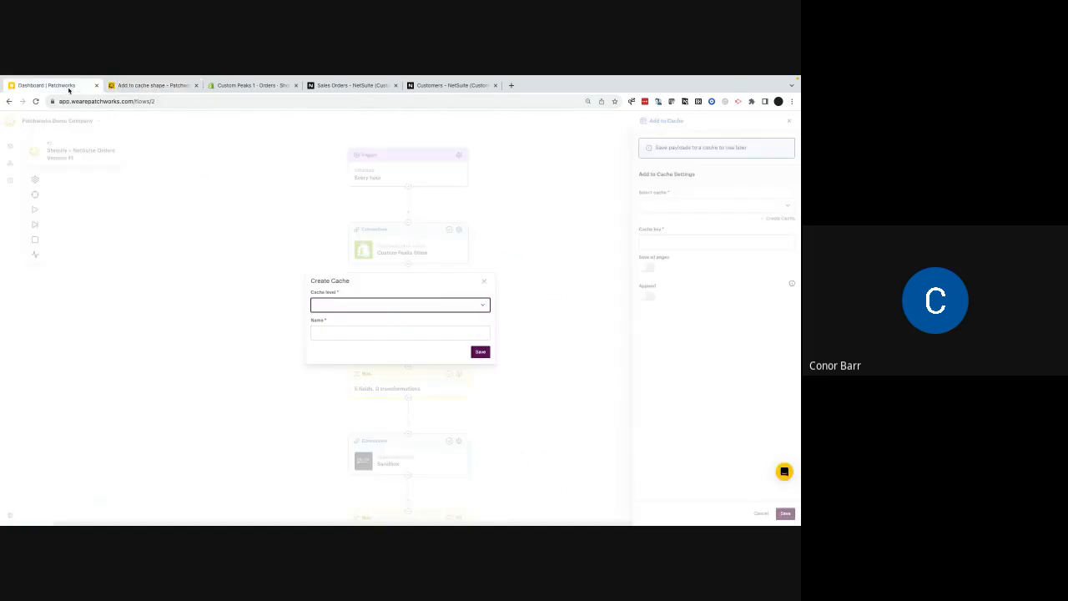
Dismiss the new cache and save the Add to Cache shape with cache Flow run - OrdersFromShopify, key order and saving of all pages enabled.
click(480, 282)
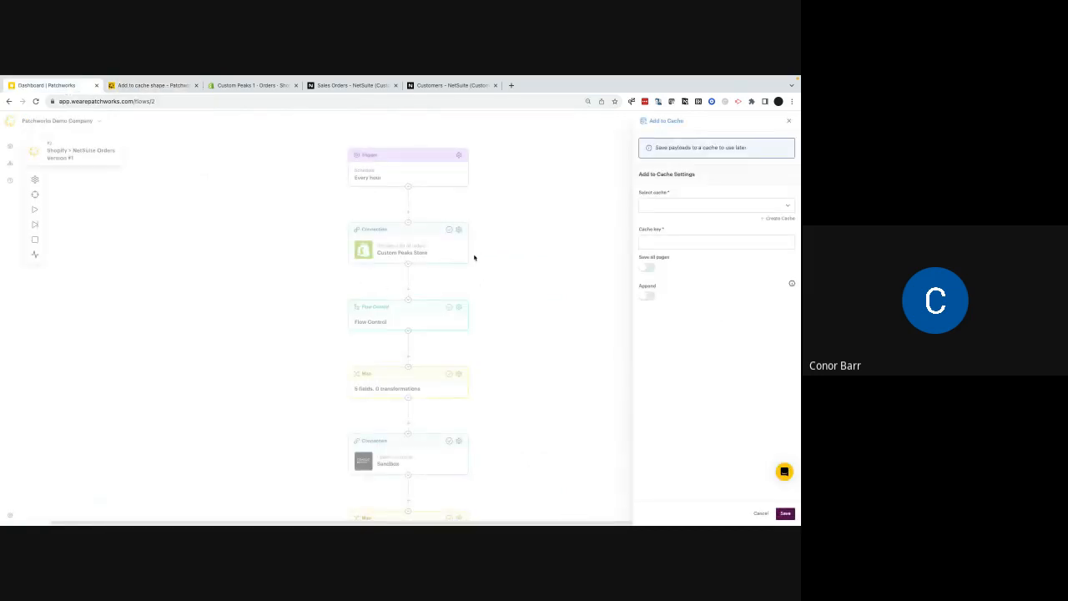
click(684, 206)
click(726, 205)
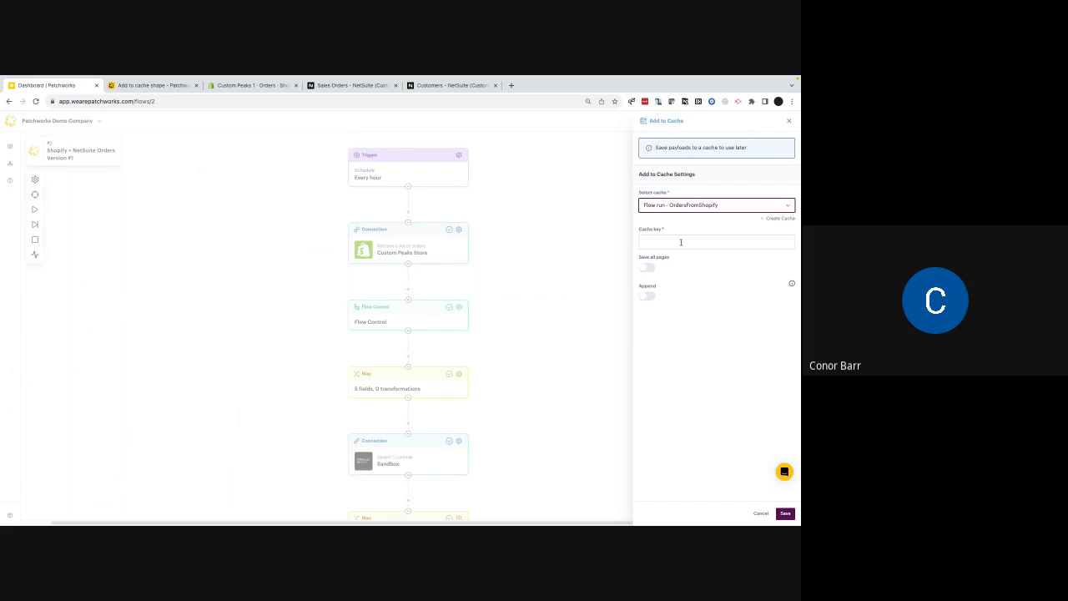
click(681, 242)
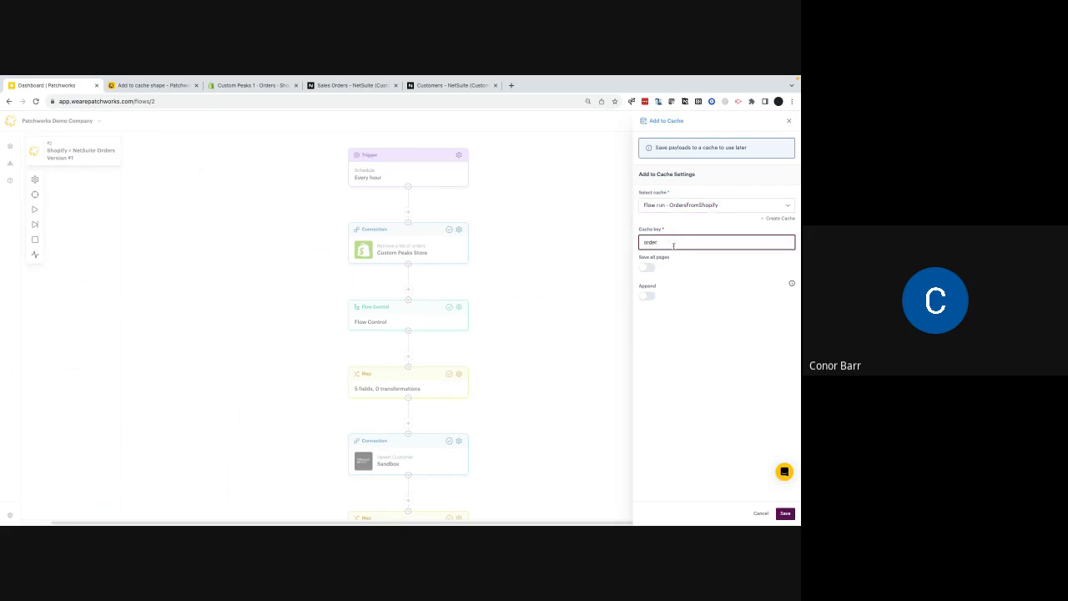
click(647, 267)
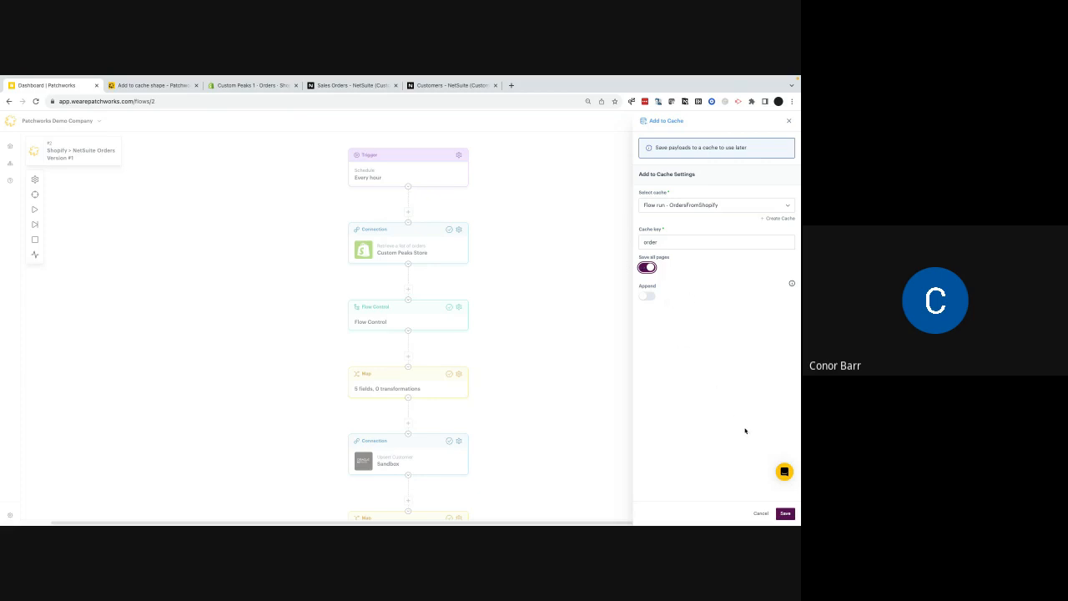
click(785, 513)
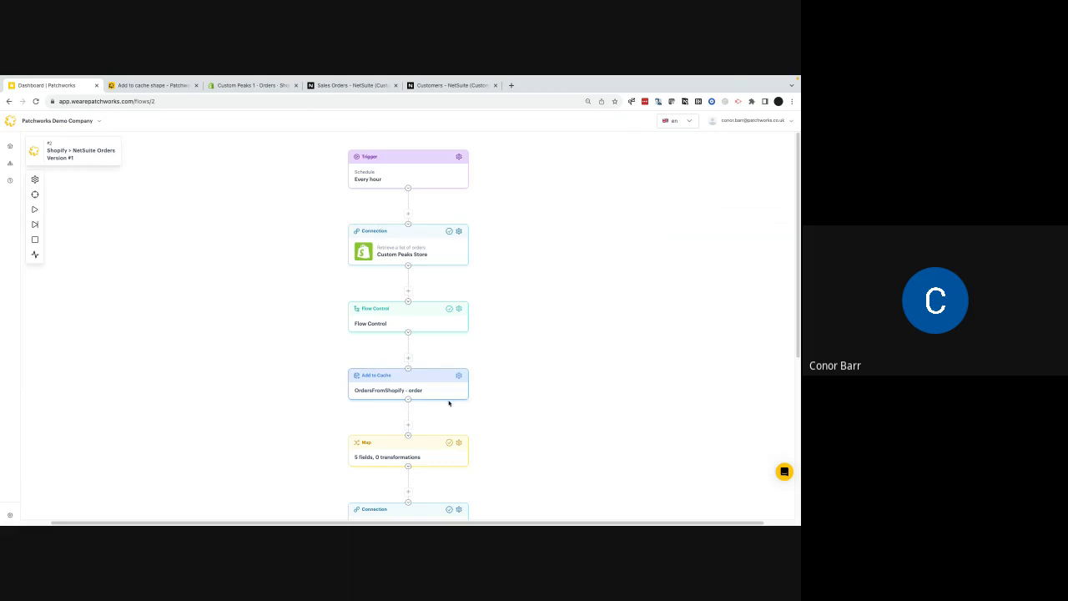
Insert a Load From Cache shape between the Upsert Customer connection and the 3-field Map.
scroll(451, 403, down, 1)
scroll(447, 401, down, 5)
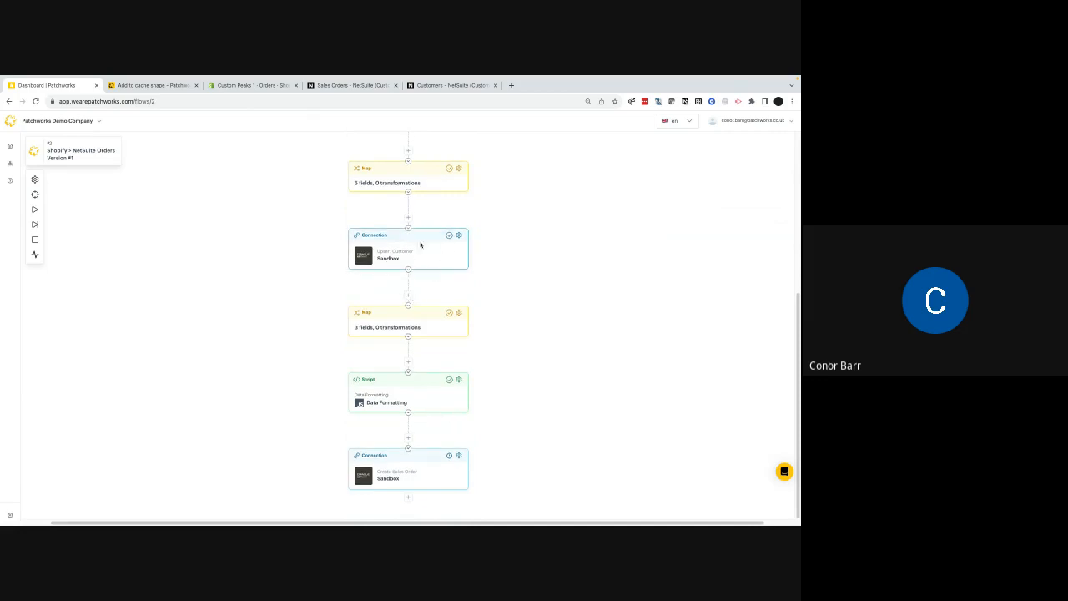
click(407, 296)
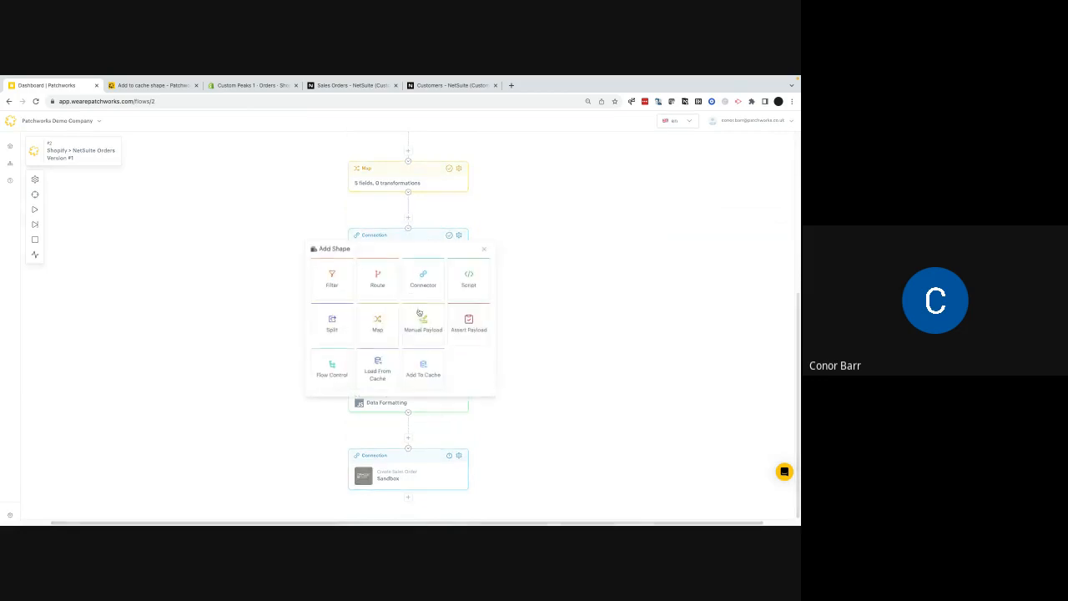
click(385, 376)
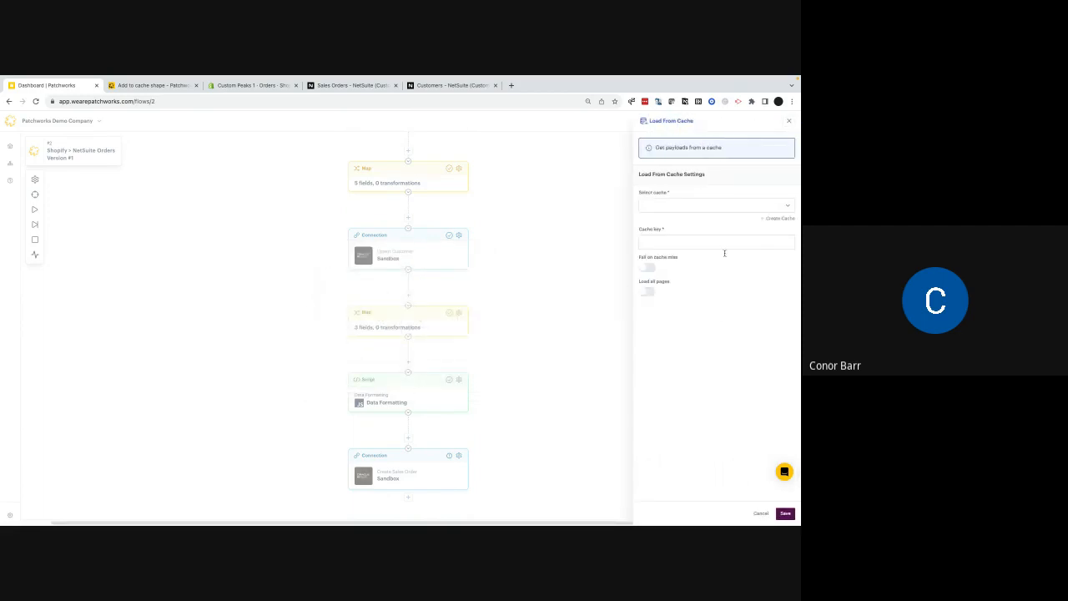
Save the Load From Cache shape with cache Flow run - OrdersFromShopify, cache key order and loading of all pages enabled.
click(677, 209)
click(676, 205)
click(701, 242)
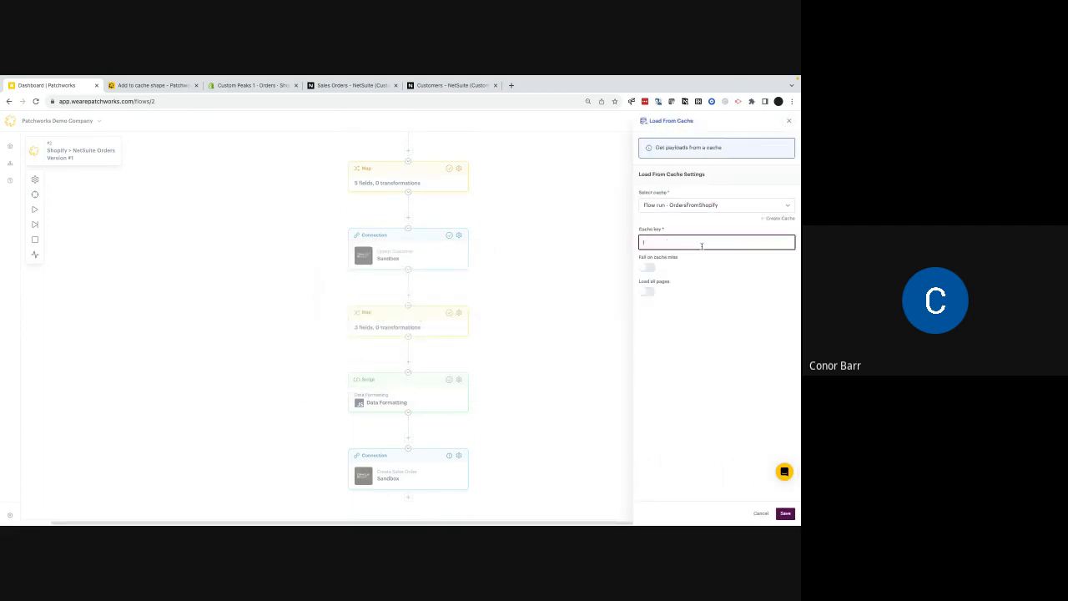
text(order)
click(647, 292)
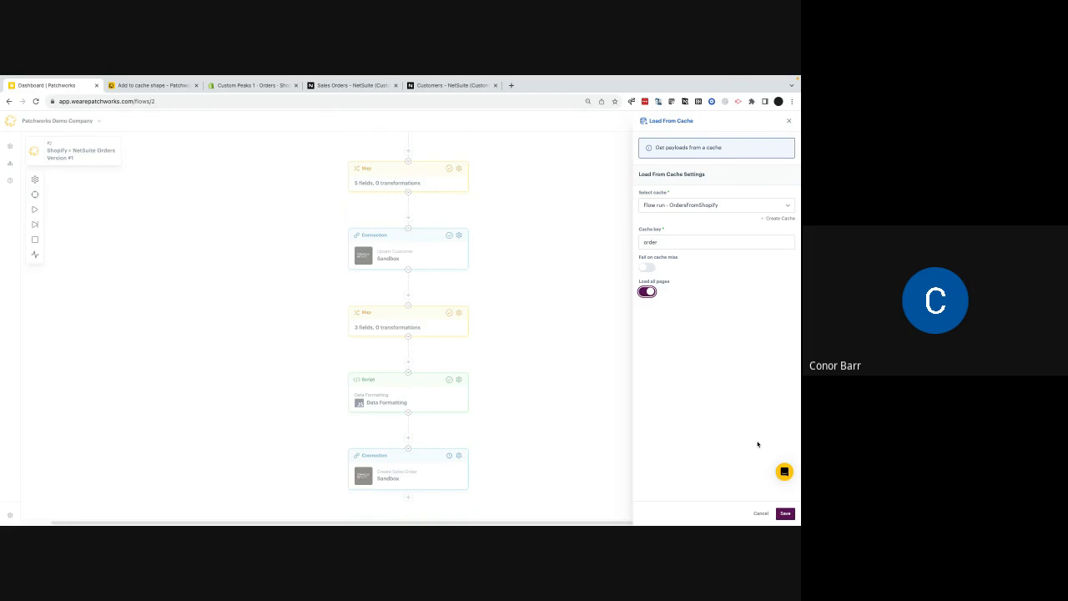
click(782, 514)
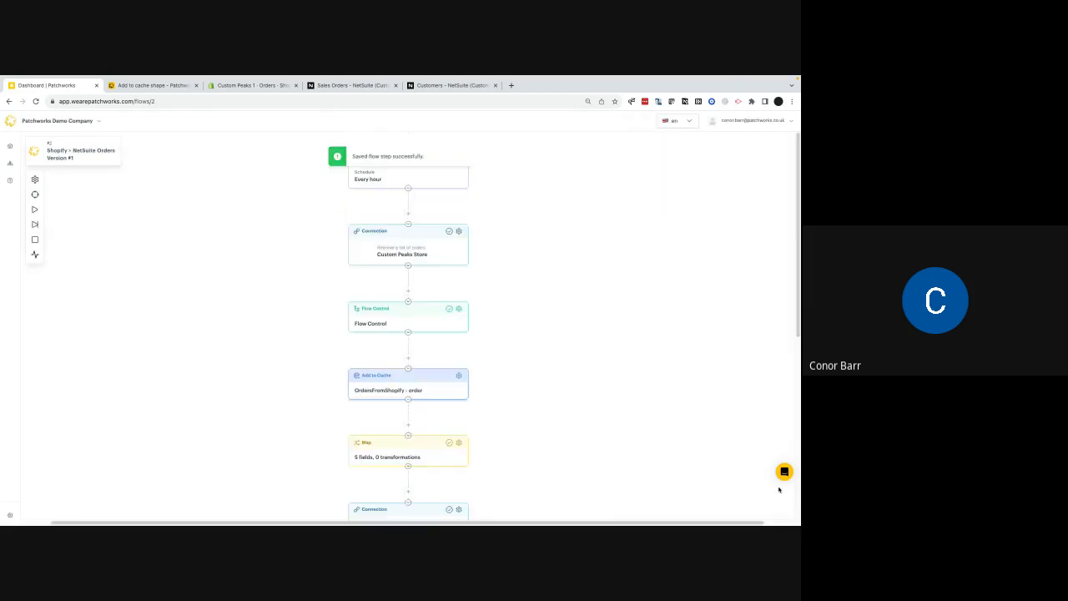
Check the order of shapes in the flow, and run the flow manually while following its progress.
scroll(537, 408, down, 8)
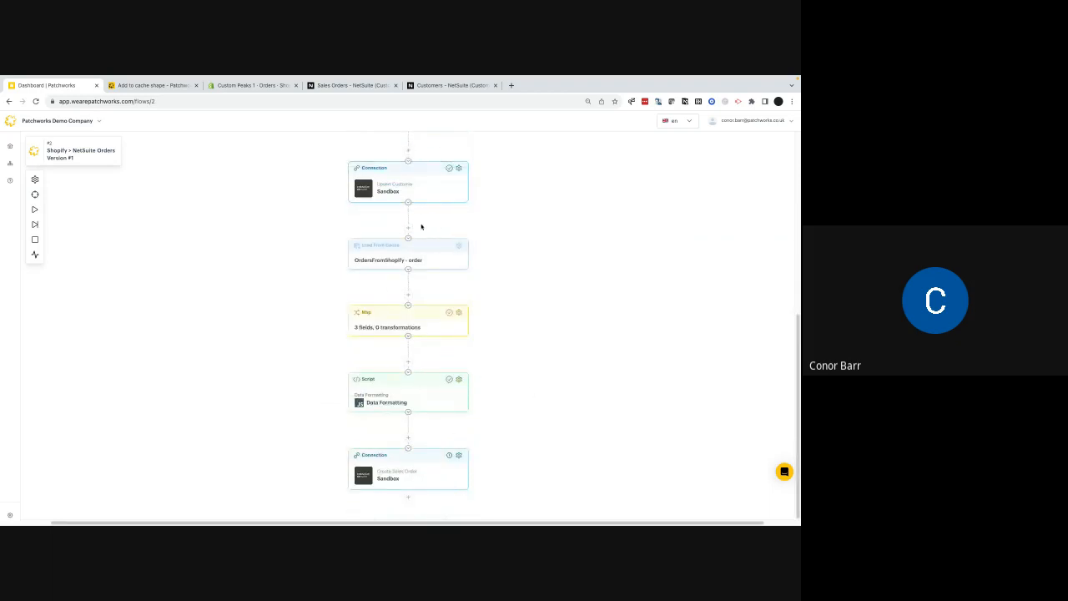
scroll(434, 285, up, 8)
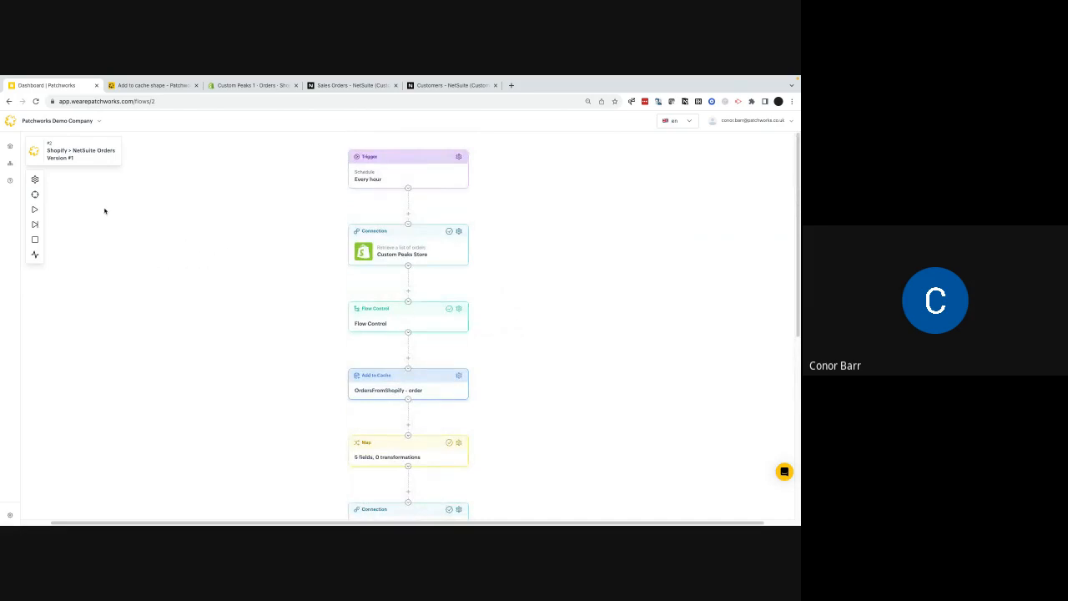
click(34, 208)
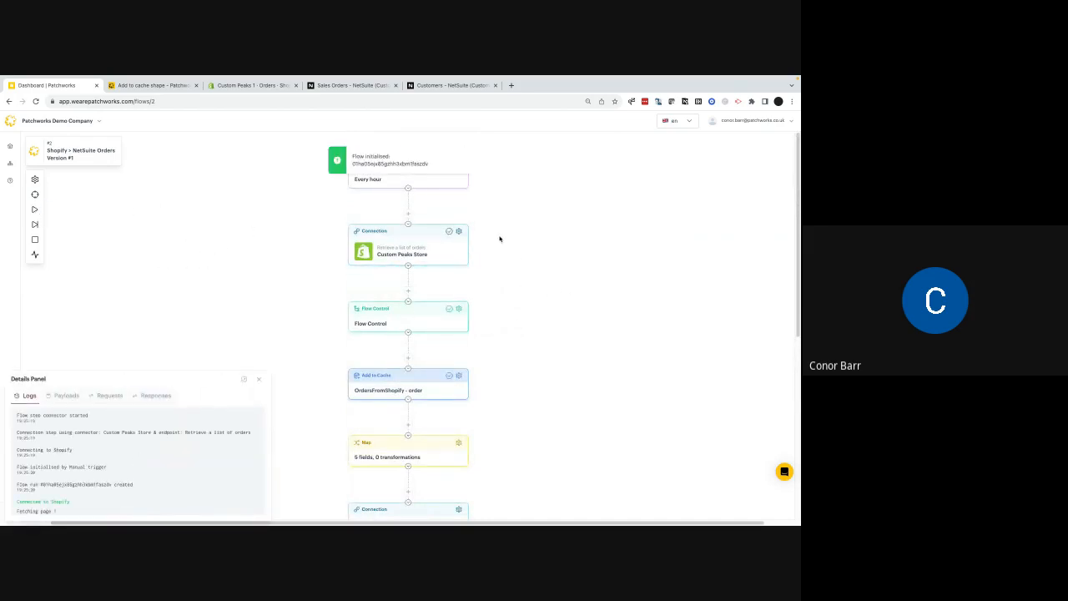
scroll(483, 309, down, 2)
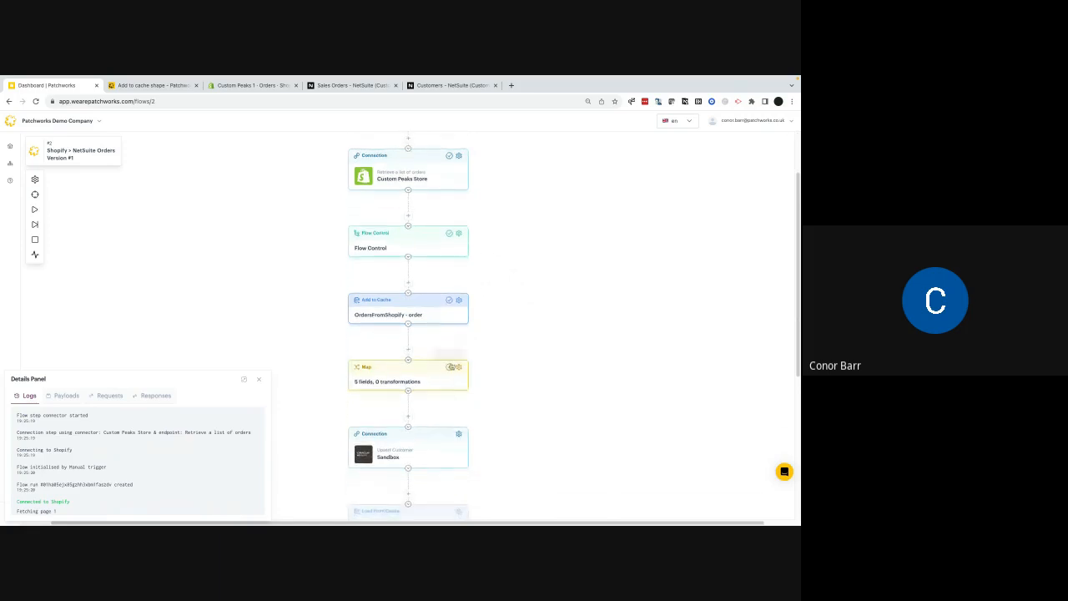
scroll(440, 334, down, 2)
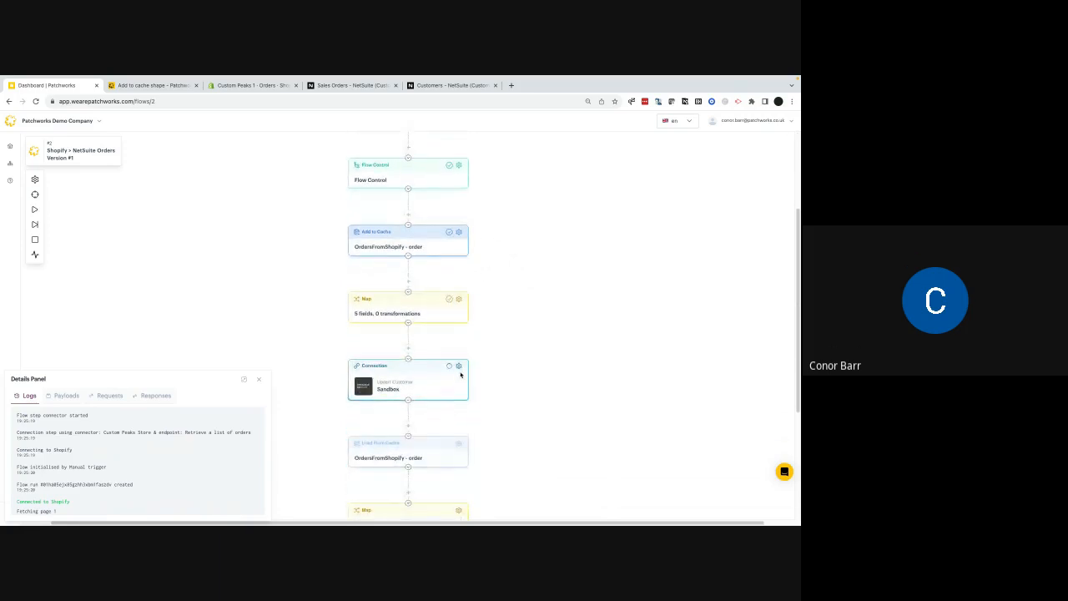
scroll(449, 308, up, 4)
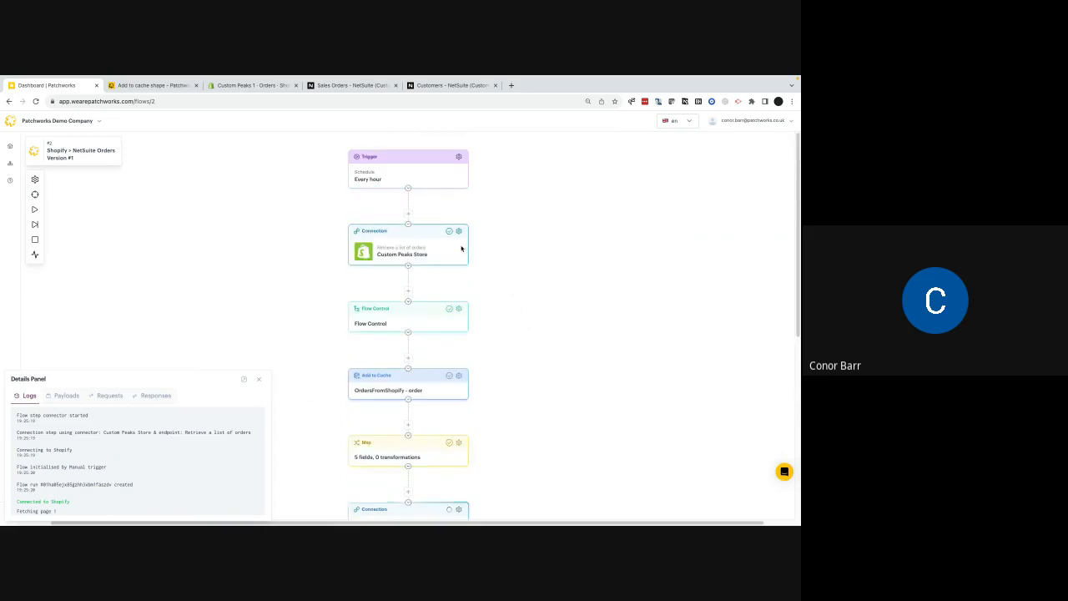
Examine the run's payloads, including Payload #1 and the list of payloads of the Add to Cache shape.
click(67, 397)
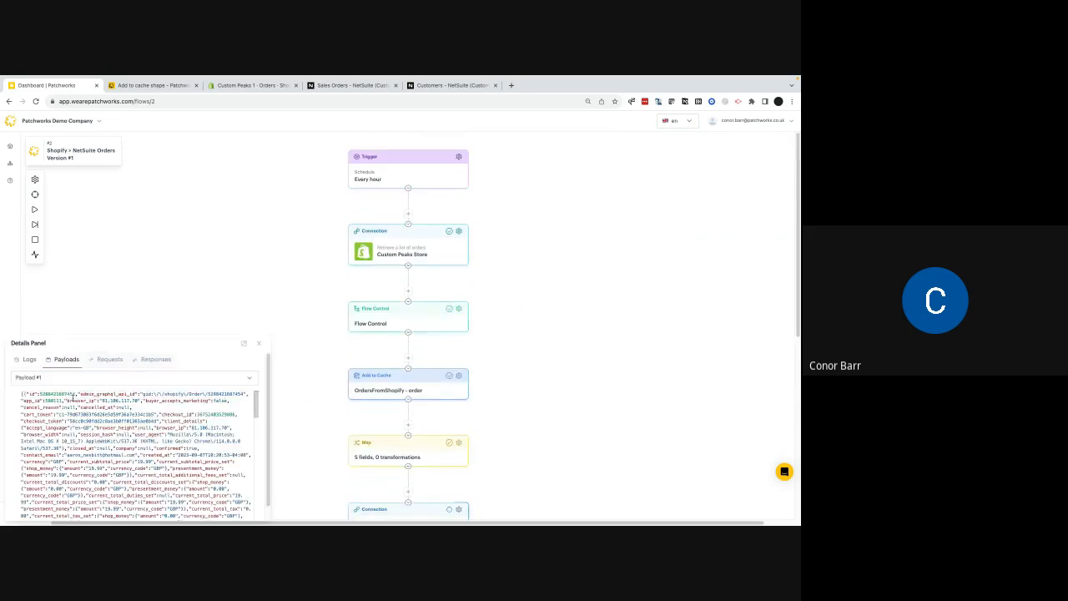
click(133, 378)
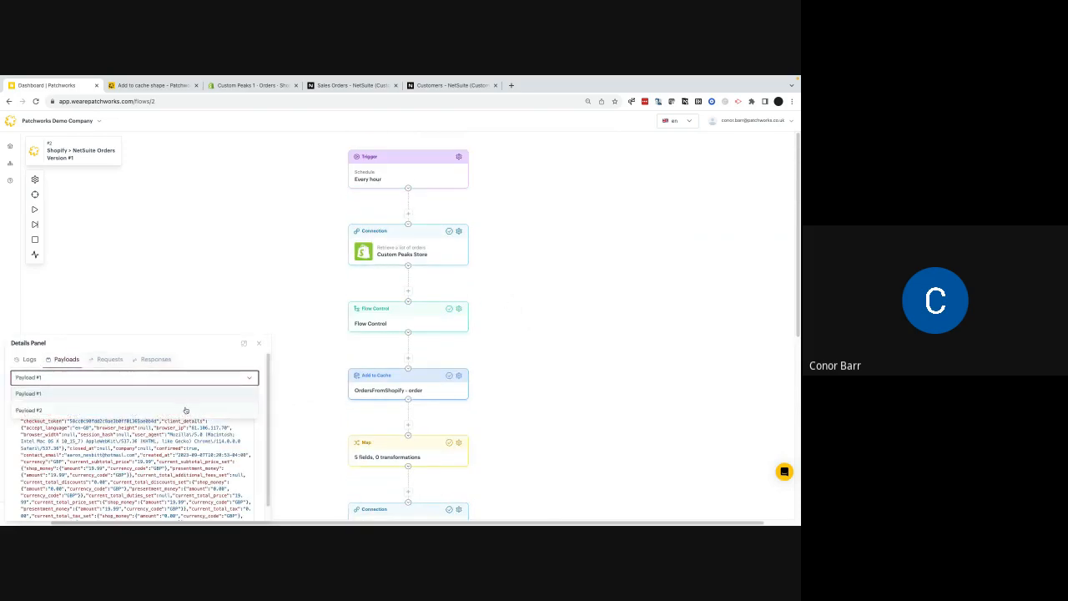
click(450, 377)
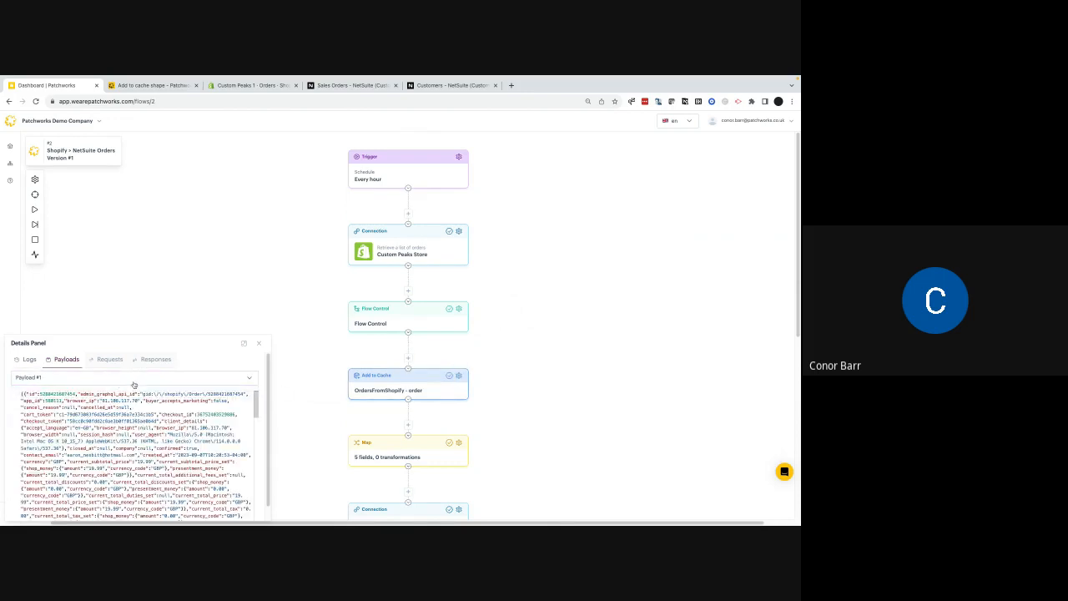
click(136, 380)
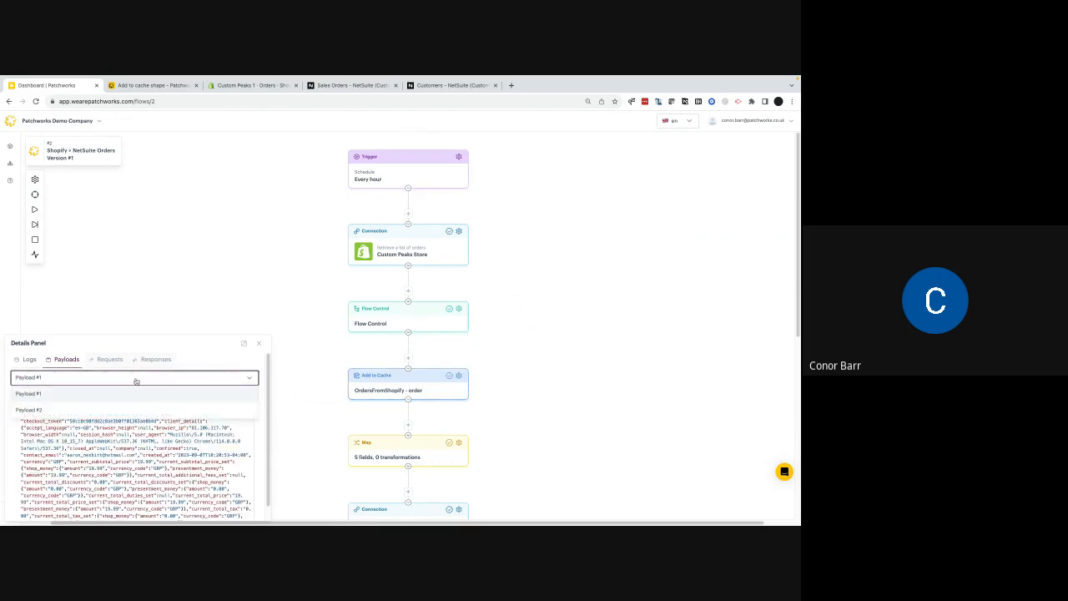
click(500, 385)
scroll(484, 392, down, 4)
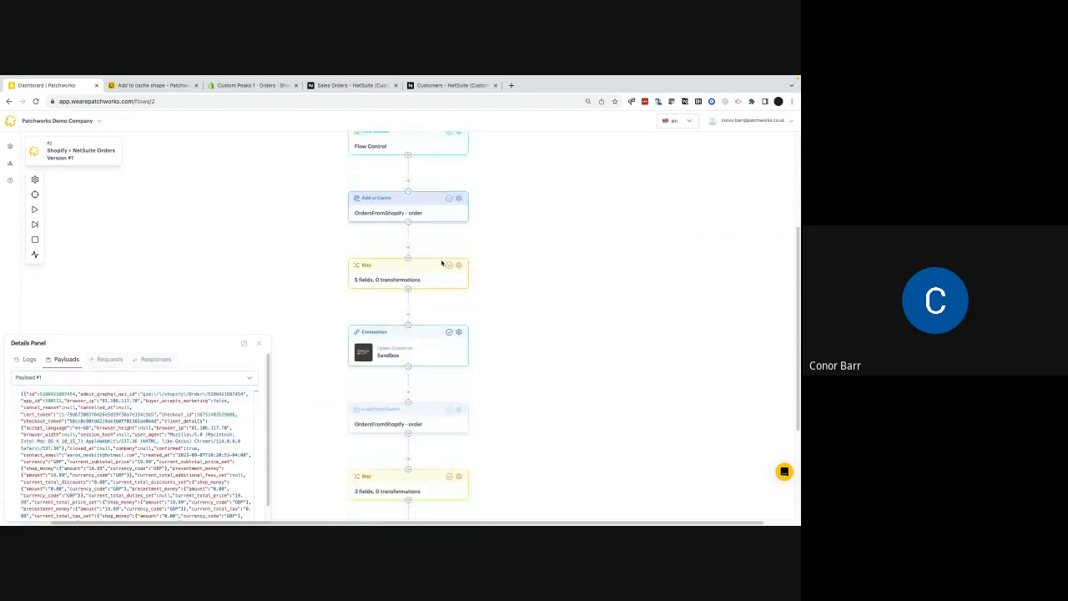
Inspect Payload #1 and Payload #2 of the 5-field Map shape ahead of the Upsert Customer connection.
click(449, 265)
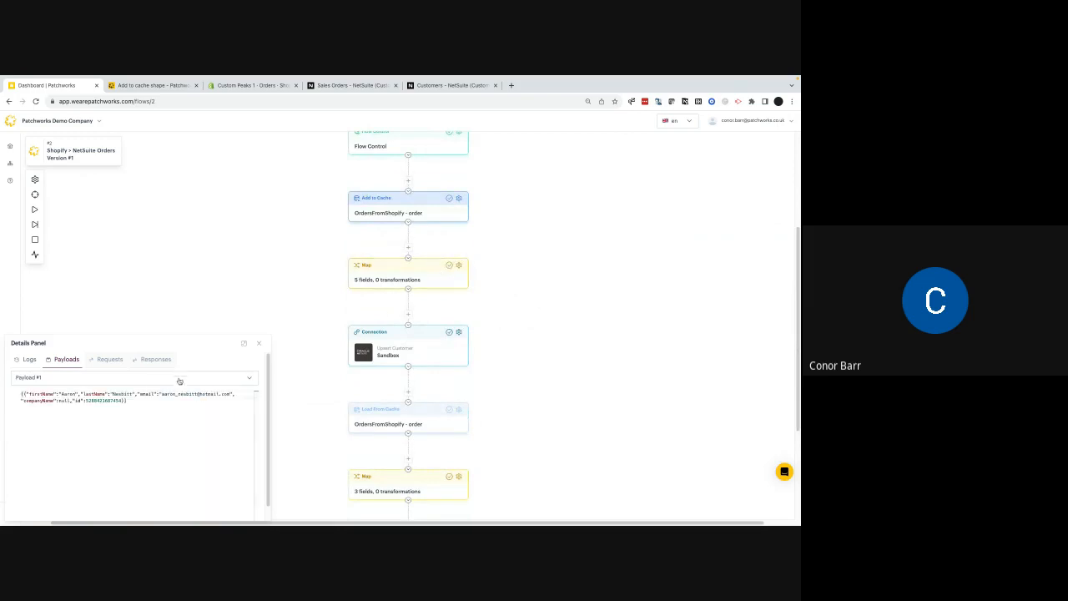
click(117, 378)
click(109, 406)
Inspect Payload #1 and the list of payloads of the Load From Cache shape.
scroll(370, 400, down, 1)
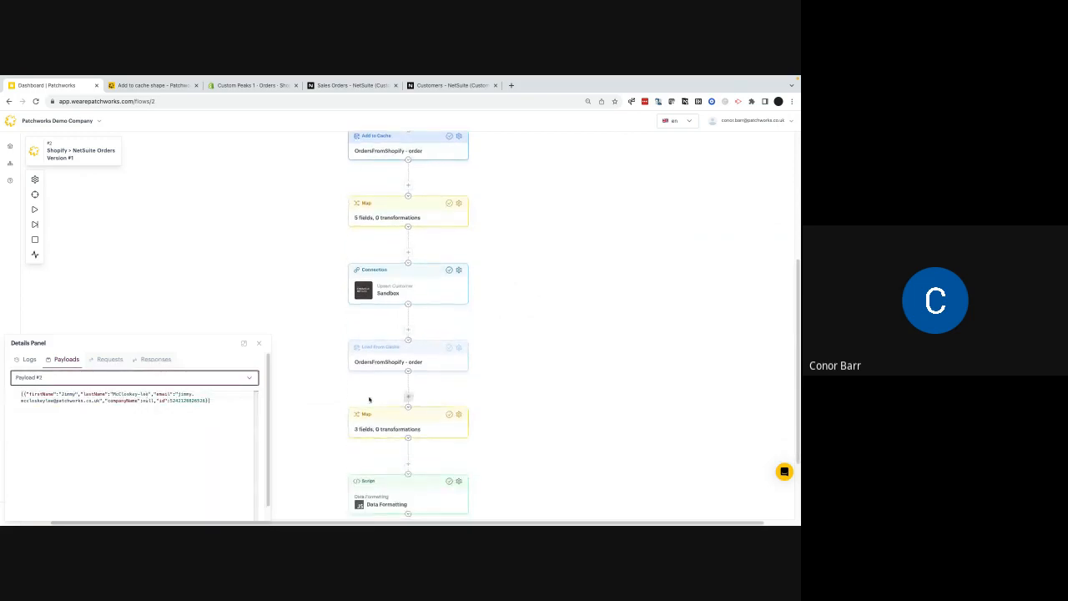
scroll(427, 337, down, 1)
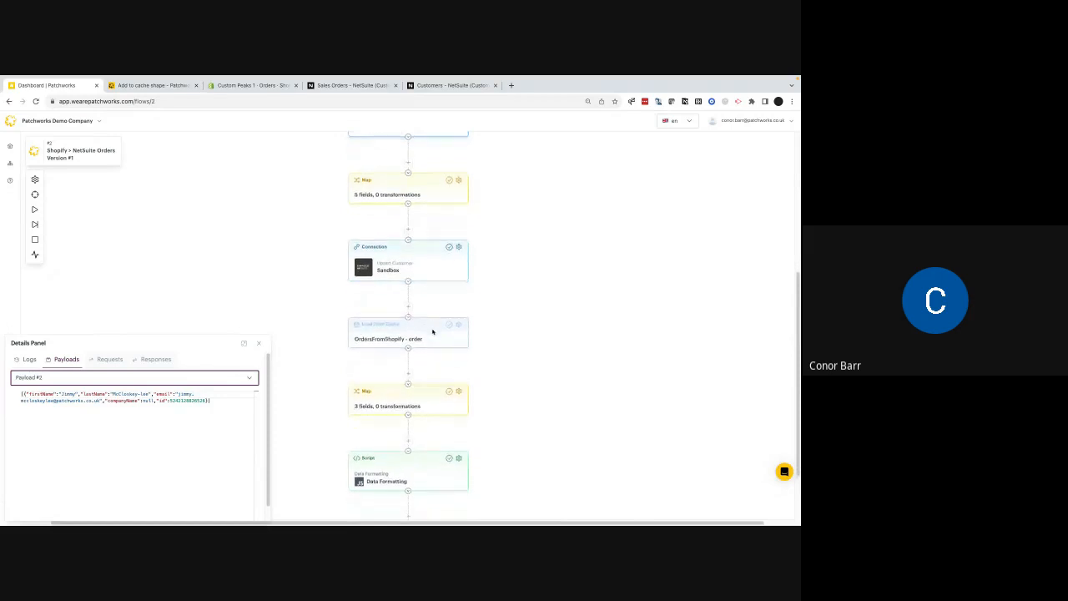
click(449, 320)
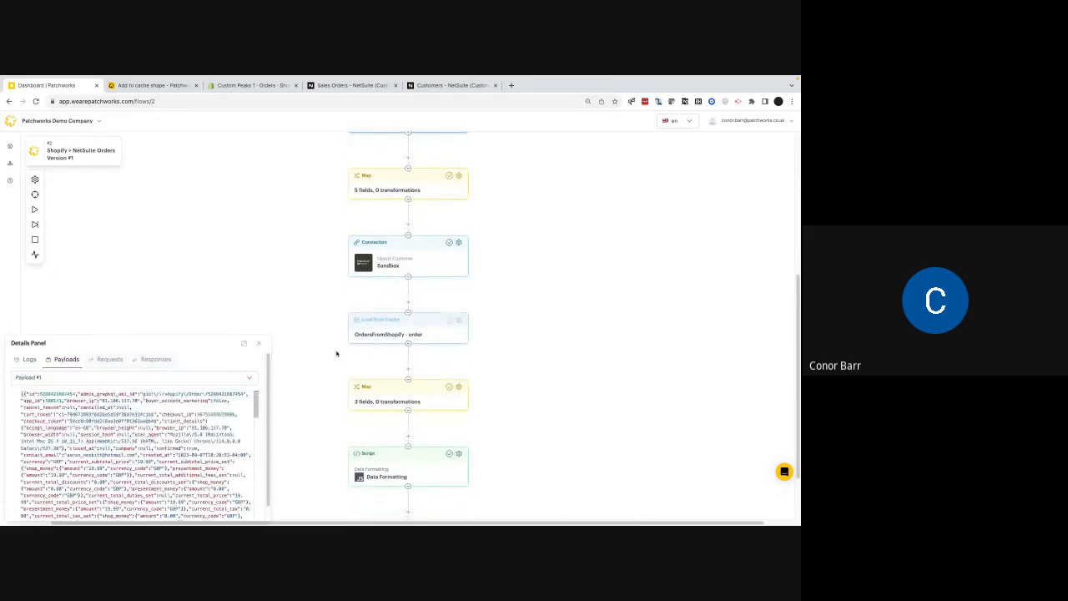
click(76, 379)
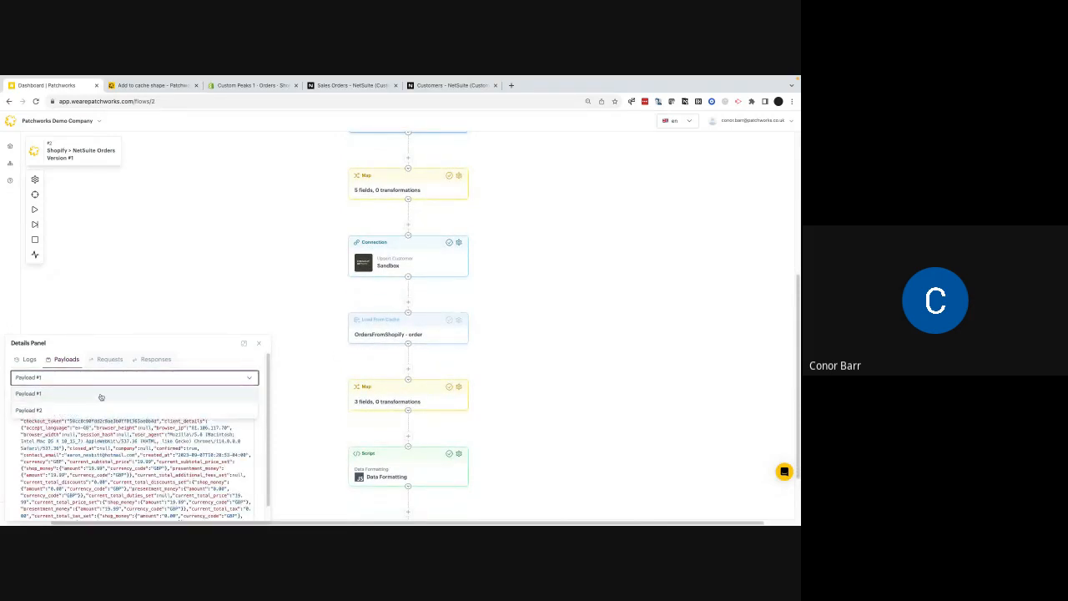
Inspect Payload #1 and Payload #2 of the 3-field Map shape, highlighting the mapped JSON in each.
scroll(481, 397, down, 1)
click(448, 374)
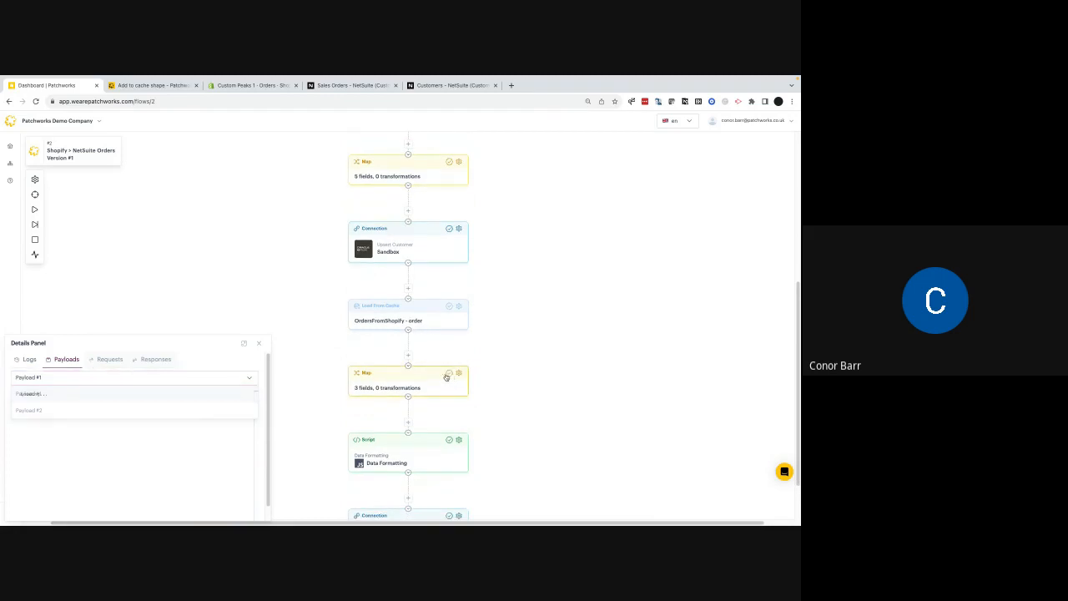
drag(139, 404, 47, 388)
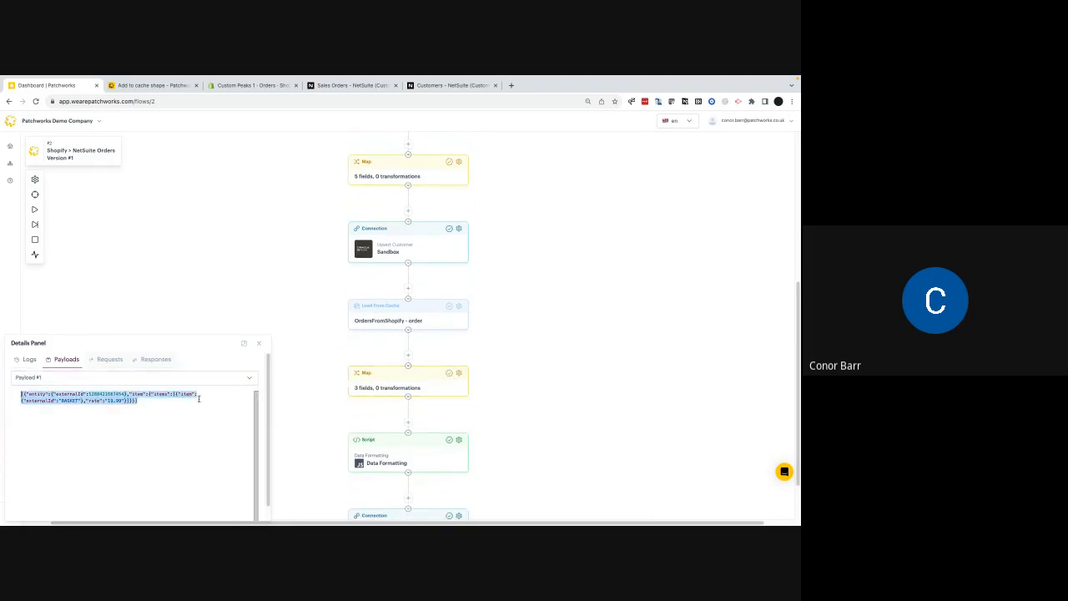
click(215, 380)
click(205, 405)
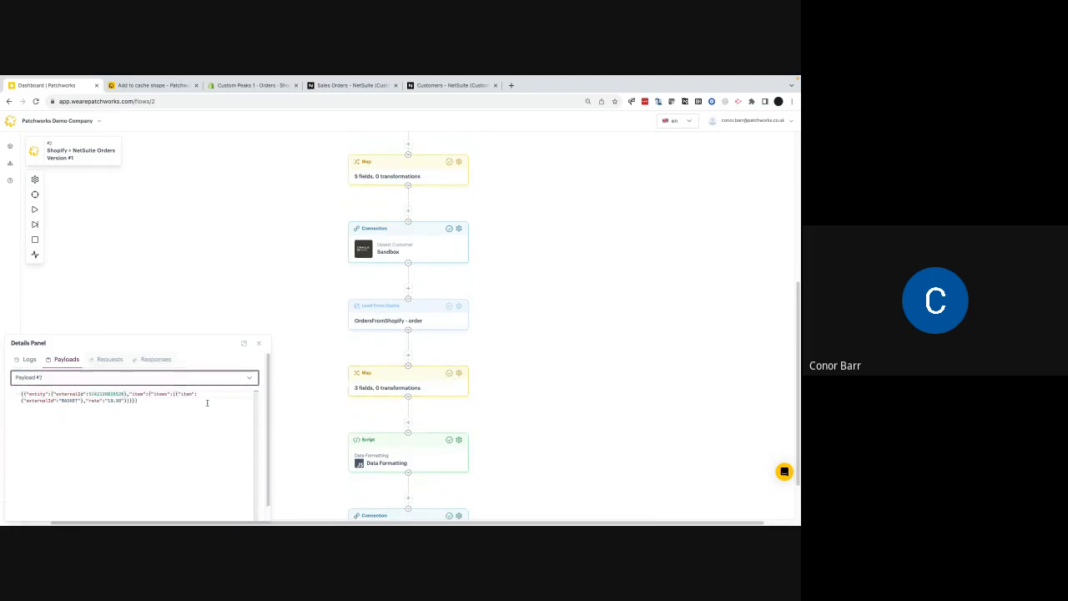
drag(188, 409, 21, 392)
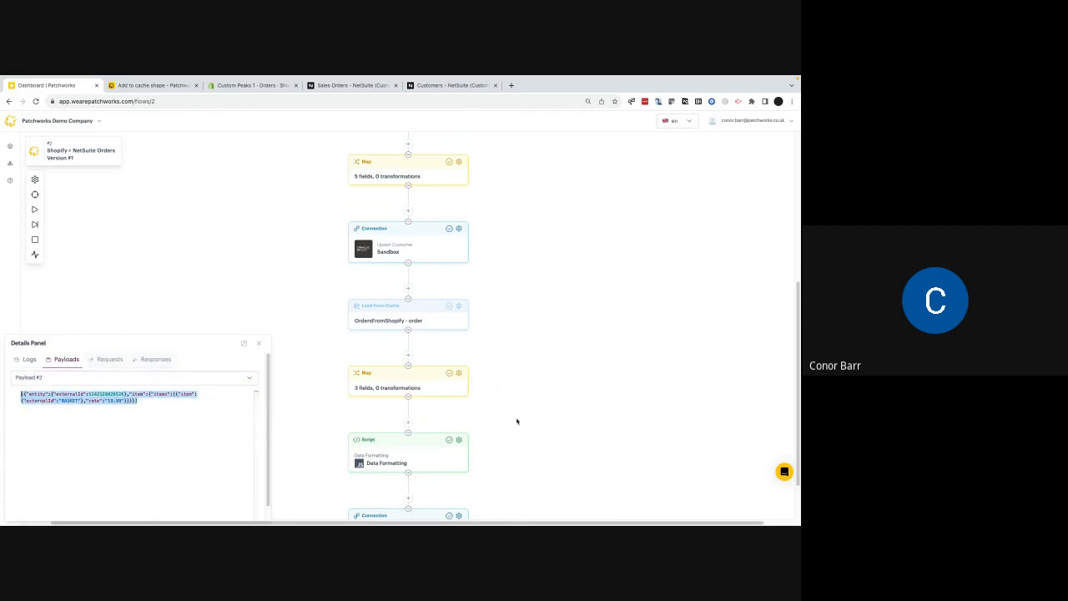
View the payload and Response #1 of the Create Sales Order connection.
scroll(516, 421, down, 1)
click(450, 456)
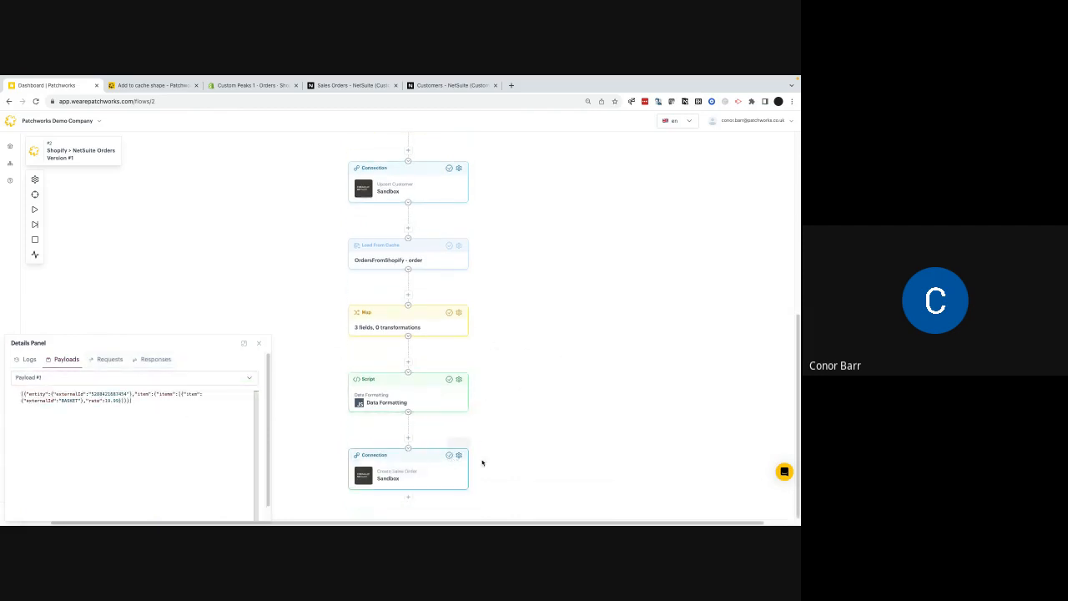
click(147, 360)
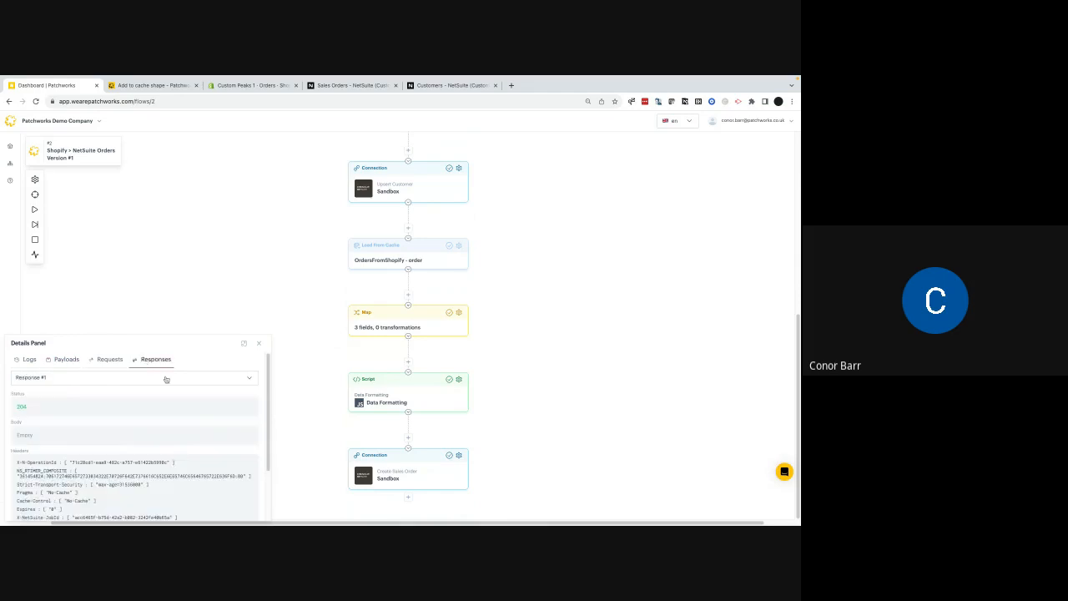
Switch to NetSuite, check the Customers list, and reload the Sales Orders list to look for the synced orders.
click(450, 85)
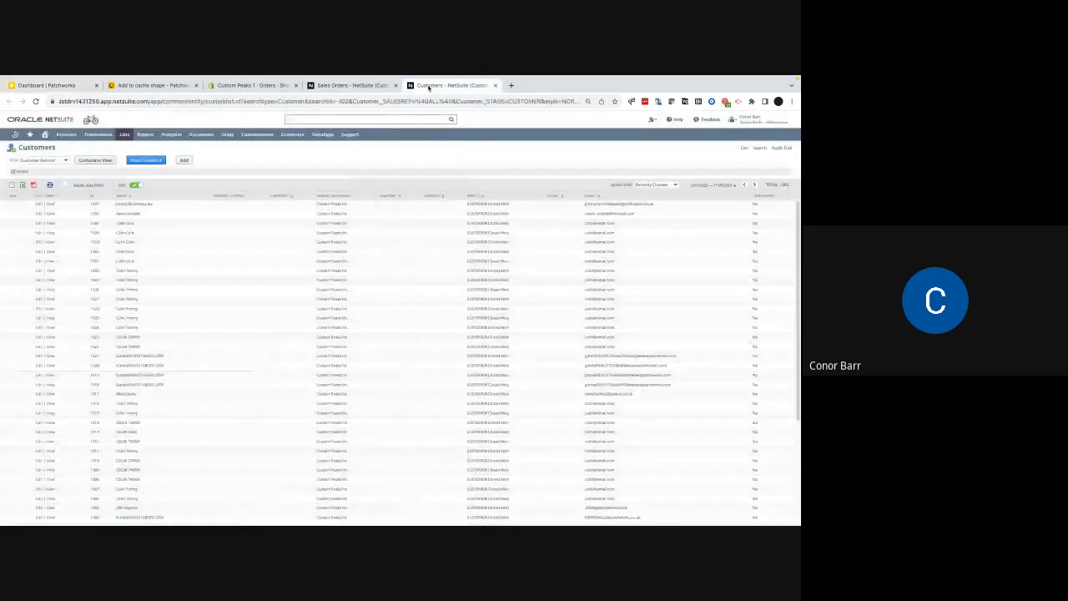
click(338, 85)
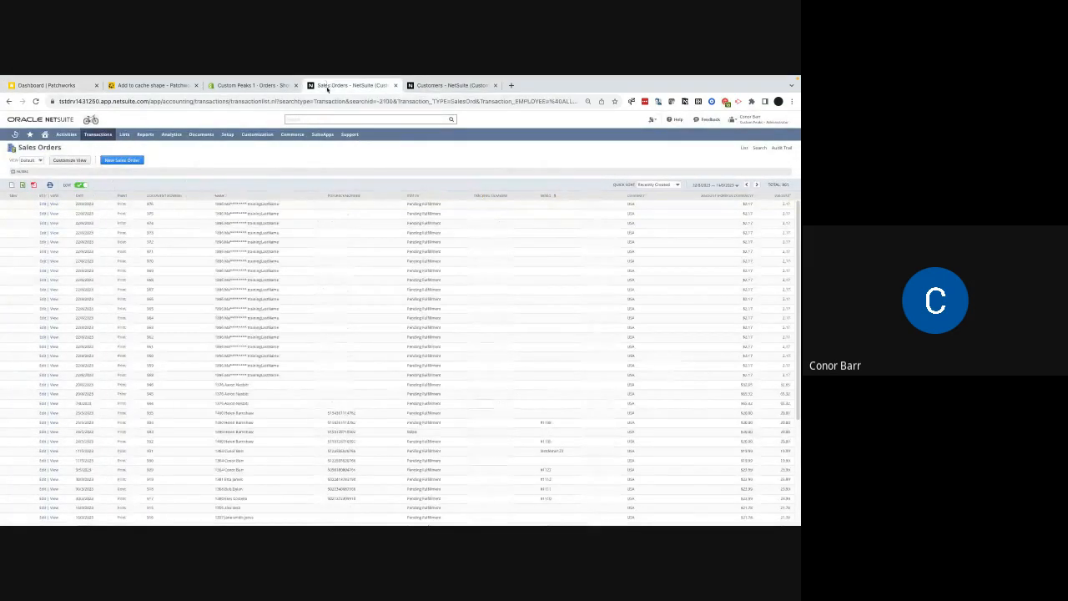
click(35, 100)
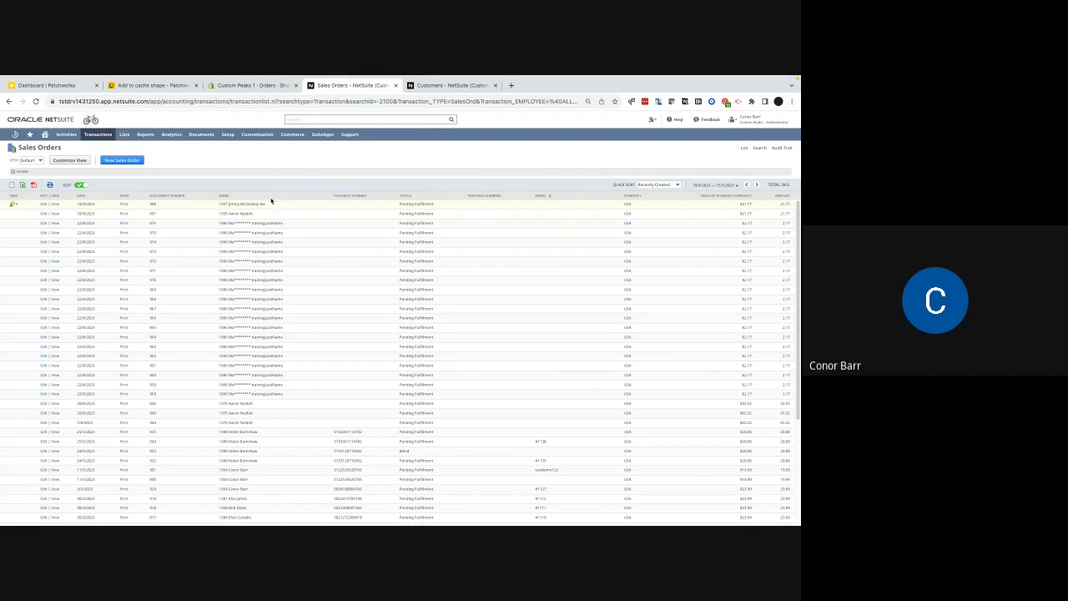
Return to the Shopify > NetSuite Orders flow in Patchworks and close the run's Details Panel.
click(46, 85)
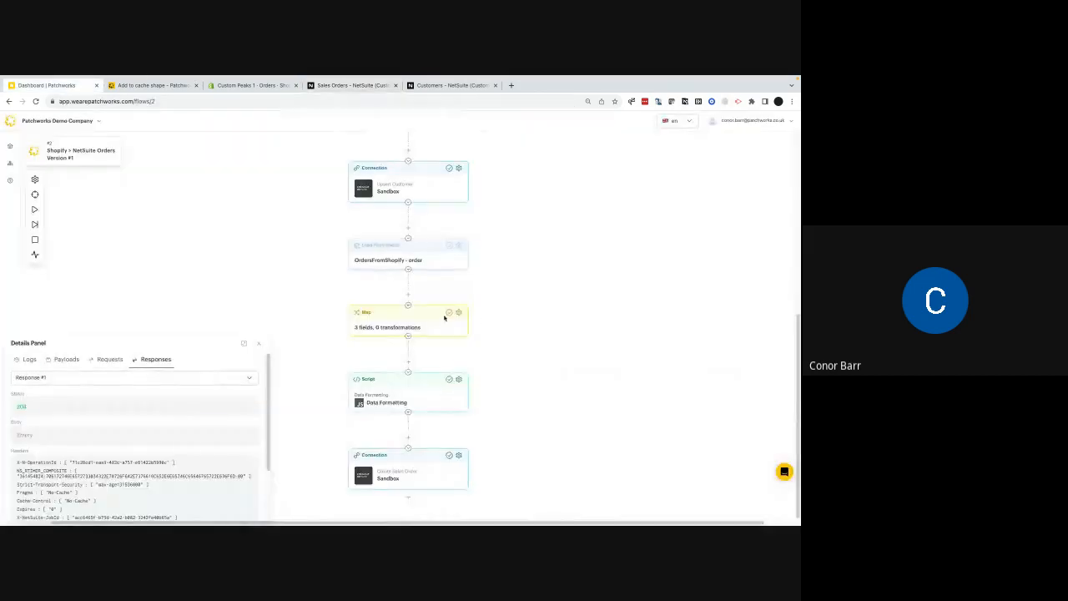
click(256, 346)
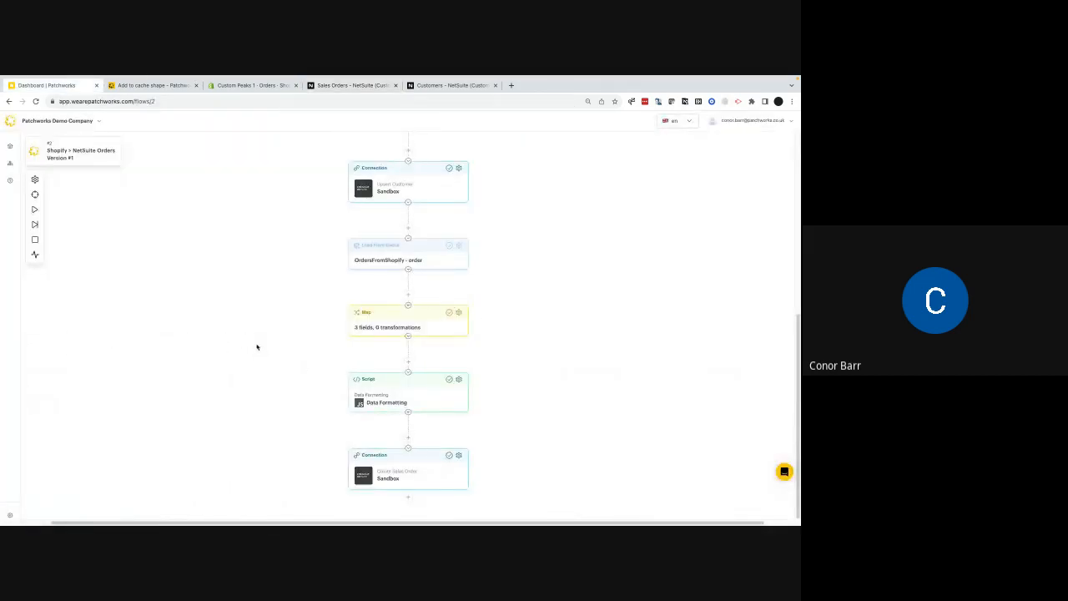